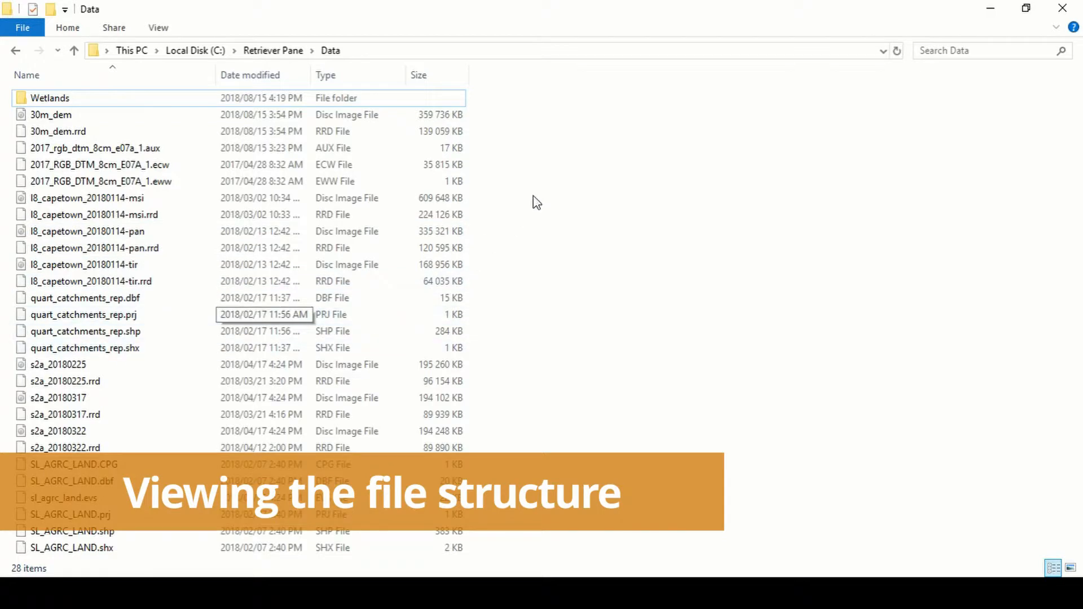
# Step: Examine the DEM, Sentinel-2A, Landsat 8 and agricultural land files in the Data folder
pyautogui.click(67, 116)
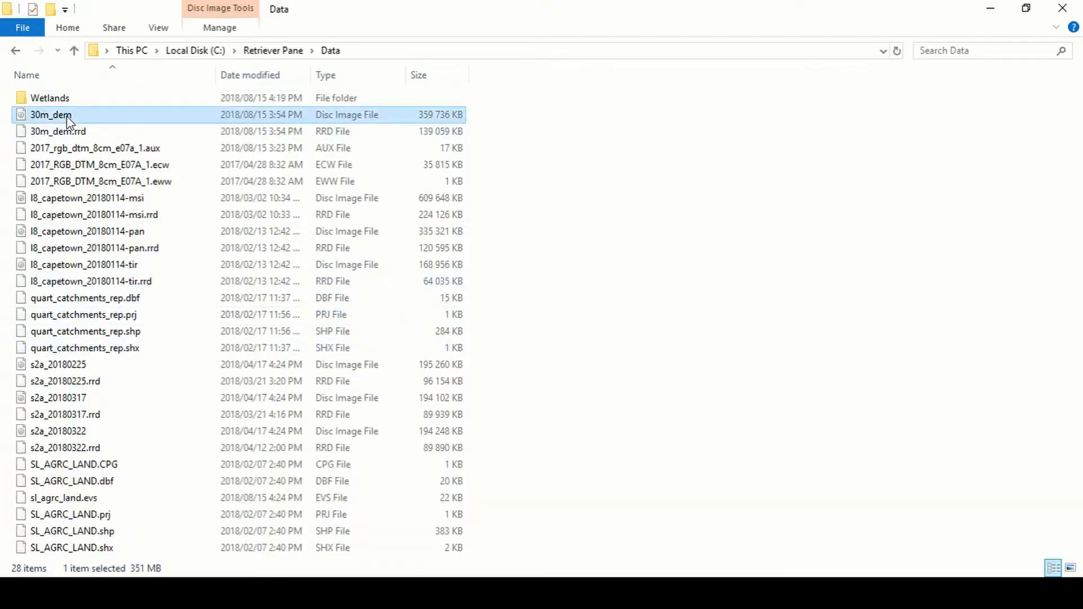
pyautogui.keyDown('ctrl'); pyautogui.click(65, 131); pyautogui.keyUp('ctrl')
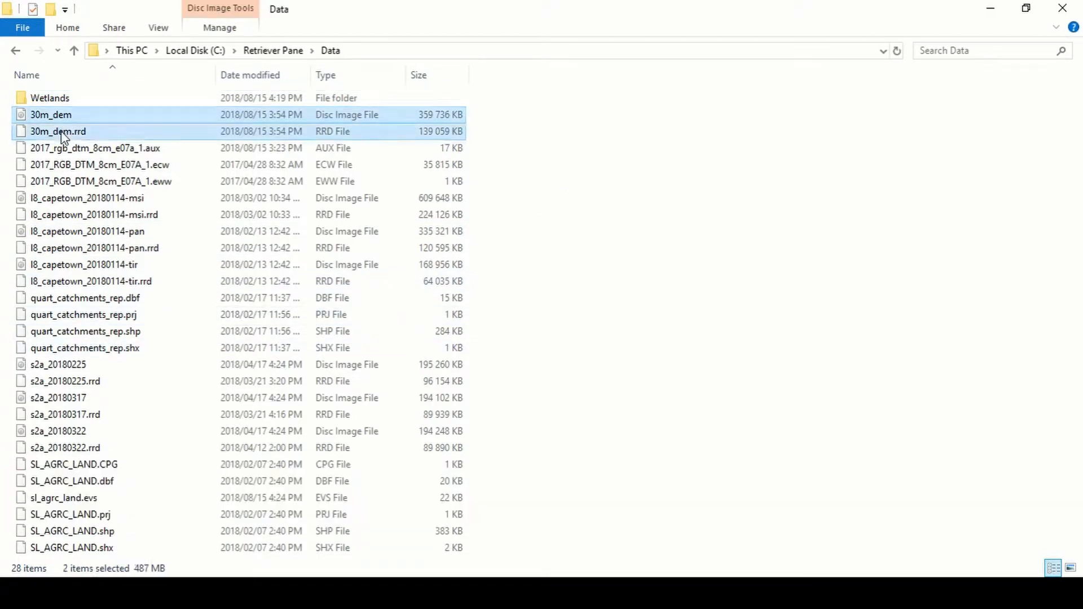
pyautogui.click(596, 179)
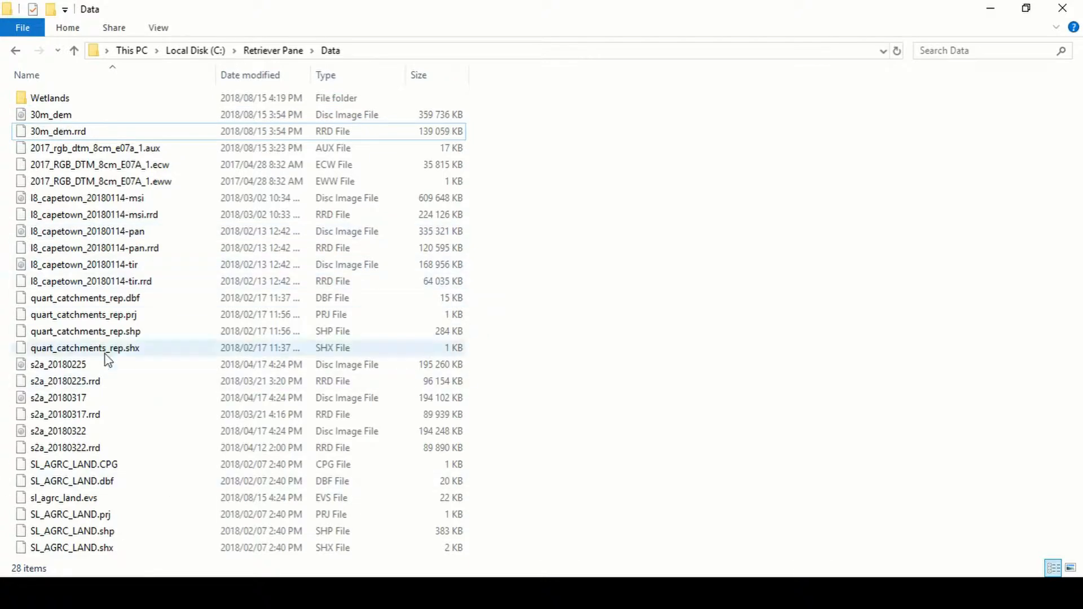
pyautogui.moveTo(509, 375); pyautogui.dragTo(83, 454)
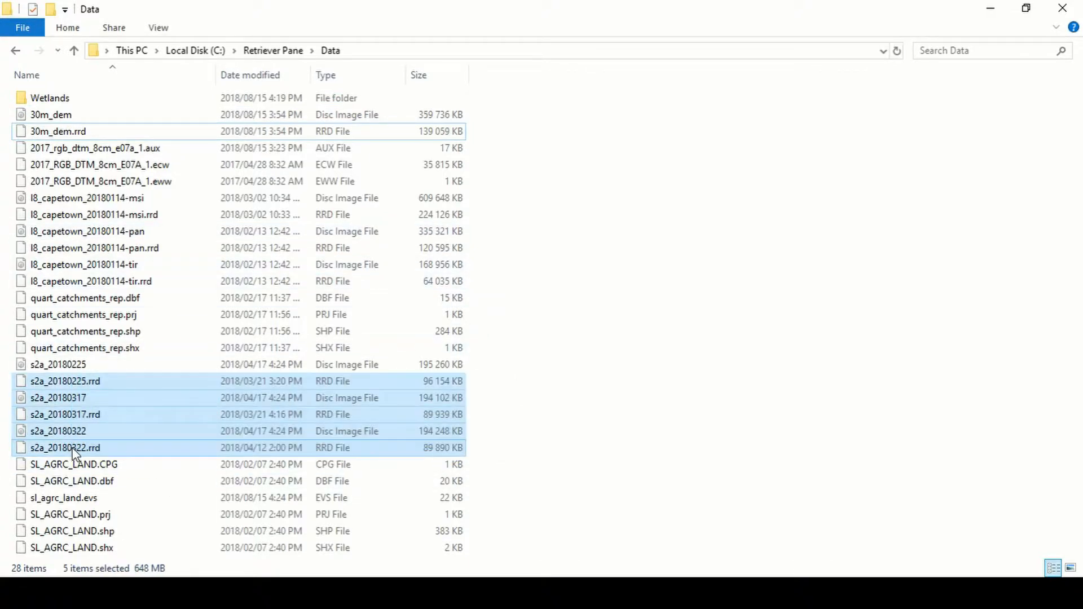
pyautogui.moveTo(533, 190); pyautogui.dragTo(176, 289)
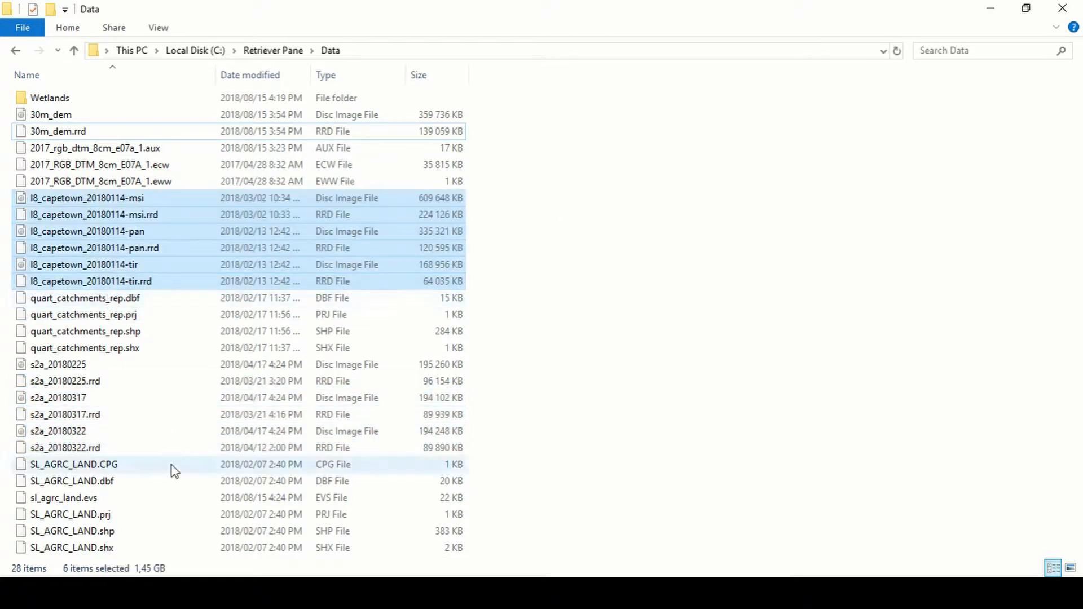
pyautogui.moveTo(552, 469); pyautogui.dragTo(235, 558)
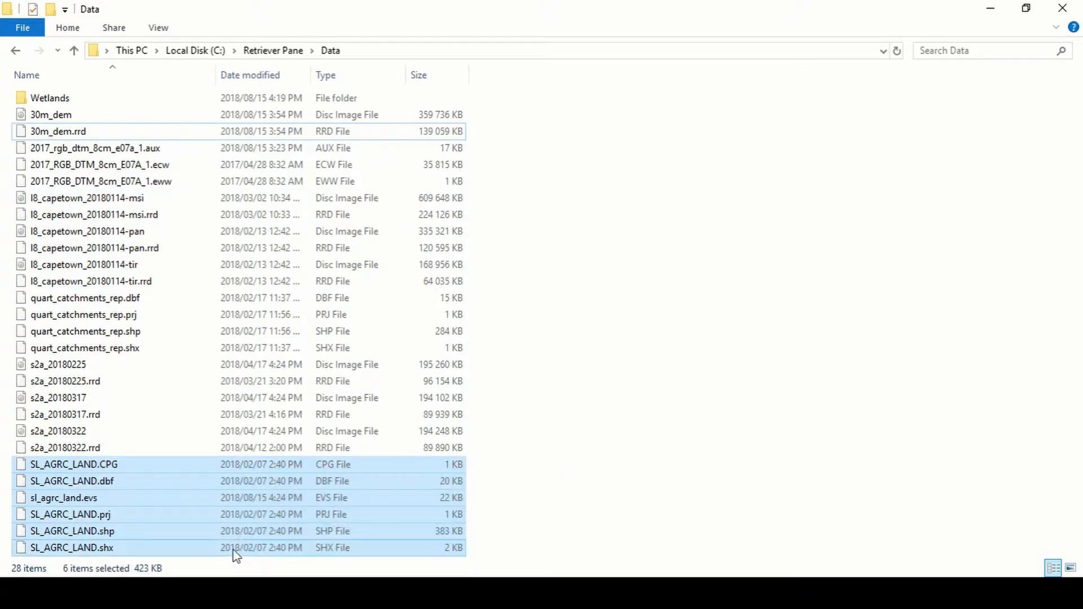
# Step: Examine the shapefile contents of the Wetlands 2015 and Wetlands 2017 subfolders, and return to the Data folder
pyautogui.doubleClick(59, 99)
pyautogui.doubleClick(79, 99)
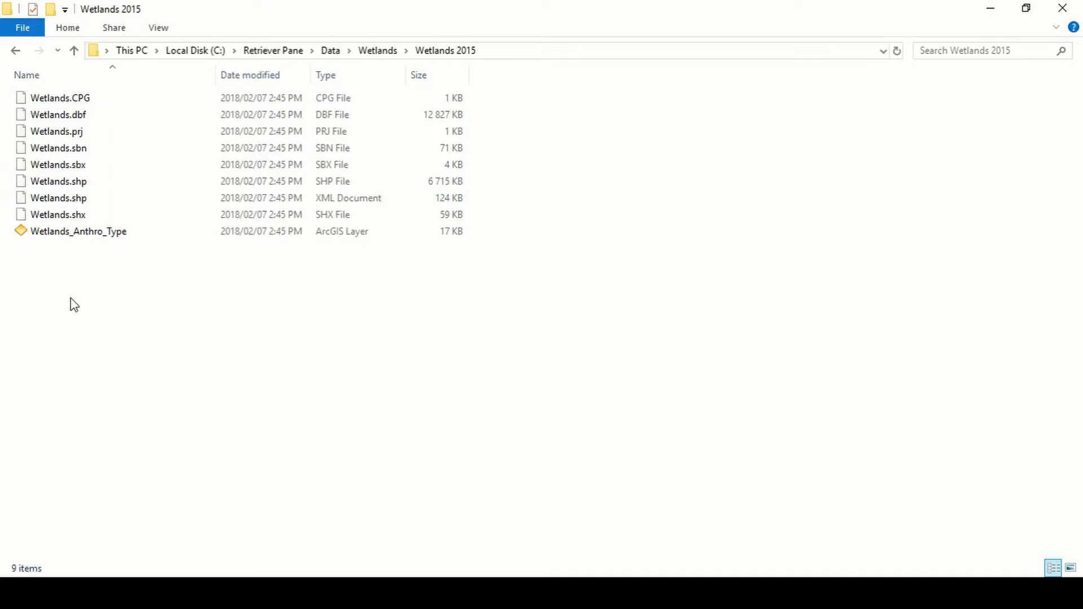
pyautogui.click(388, 51)
pyautogui.doubleClick(84, 116)
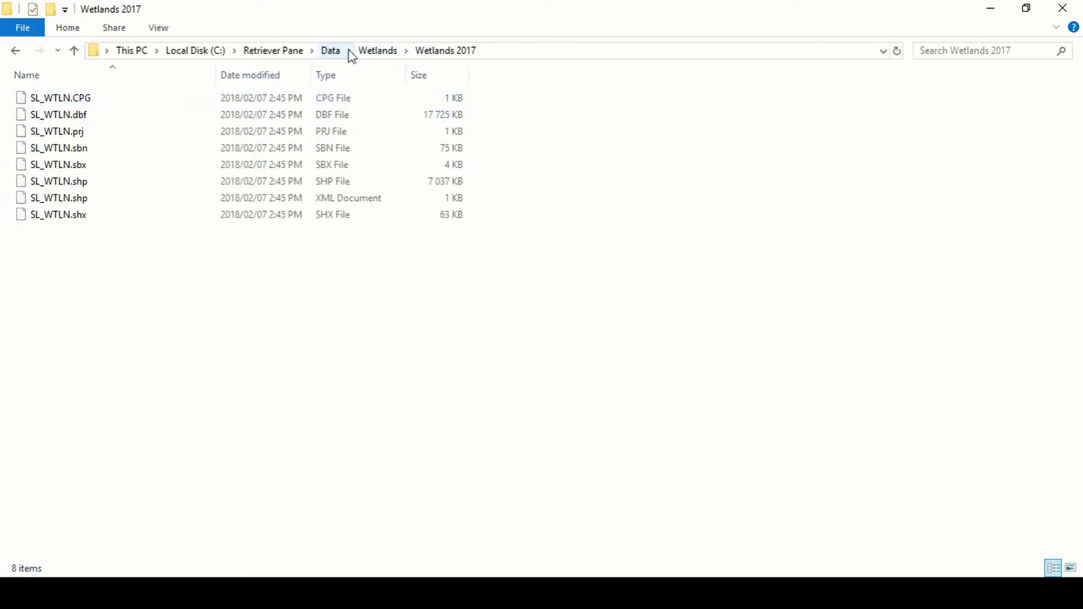
pyautogui.click(377, 50)
pyautogui.click(331, 51)
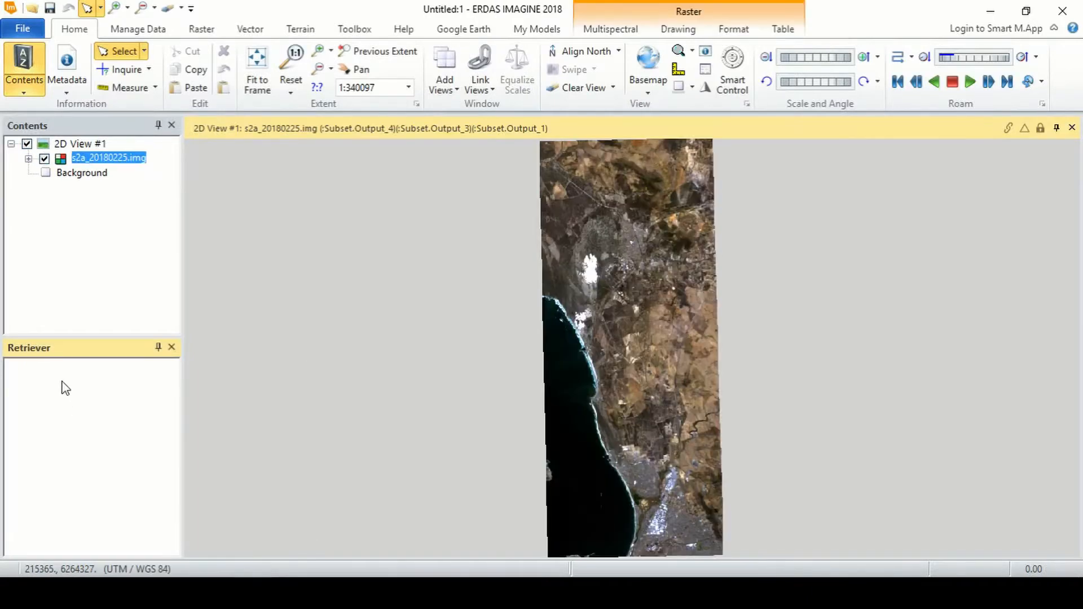
# Step: In ERDAS IMAGINE, add a new ShoeBox to the Retriever and rename it "Cape Town Change Analysis"
pyautogui.rightClick(62, 382)
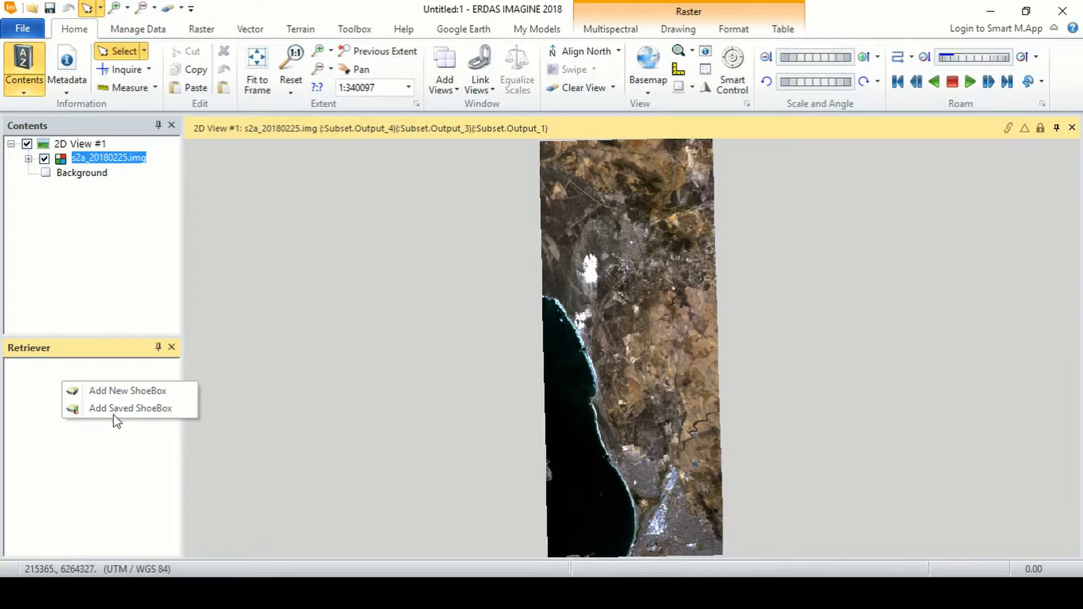
pyautogui.click(120, 392)
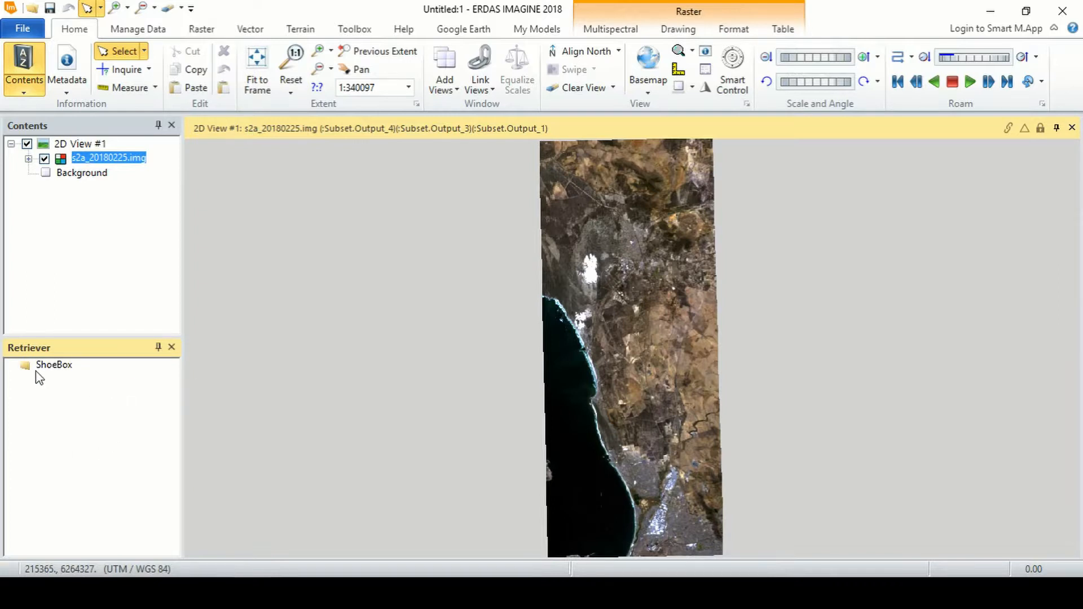
pyautogui.click(53, 367)
pyautogui.click(52, 365)
pyautogui.click(67, 389)
pyautogui.rightClick(63, 368)
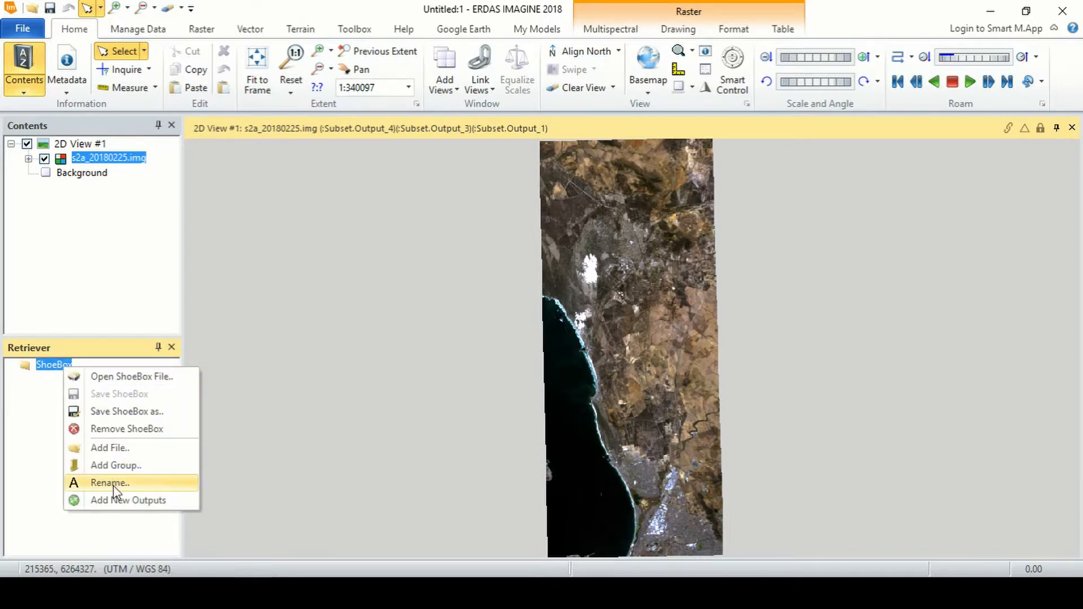
pyautogui.click(110, 484)
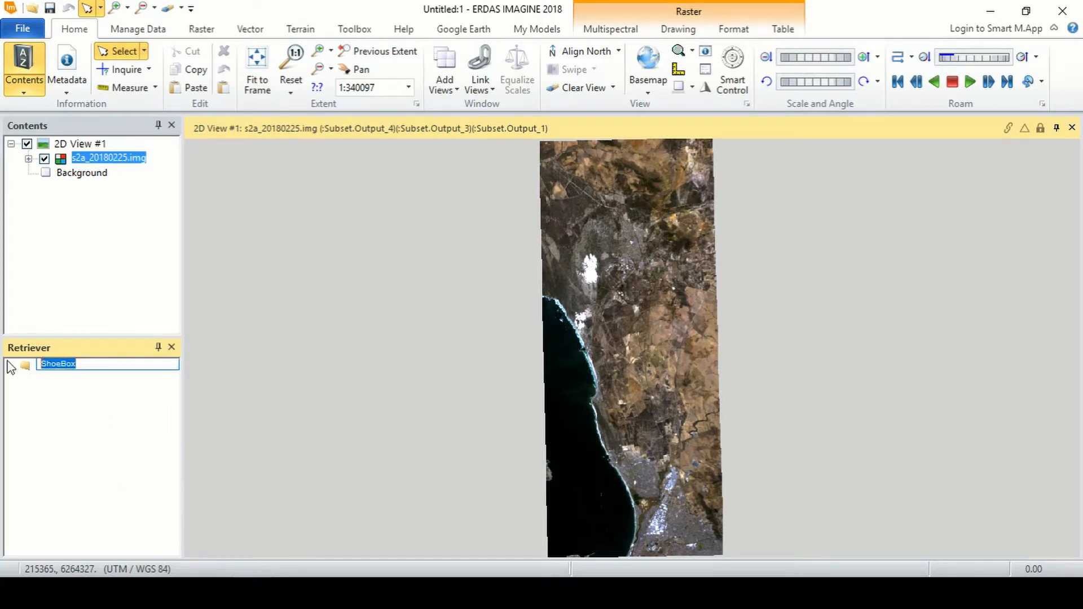
pyautogui.write('Cape Town Change Analysis')
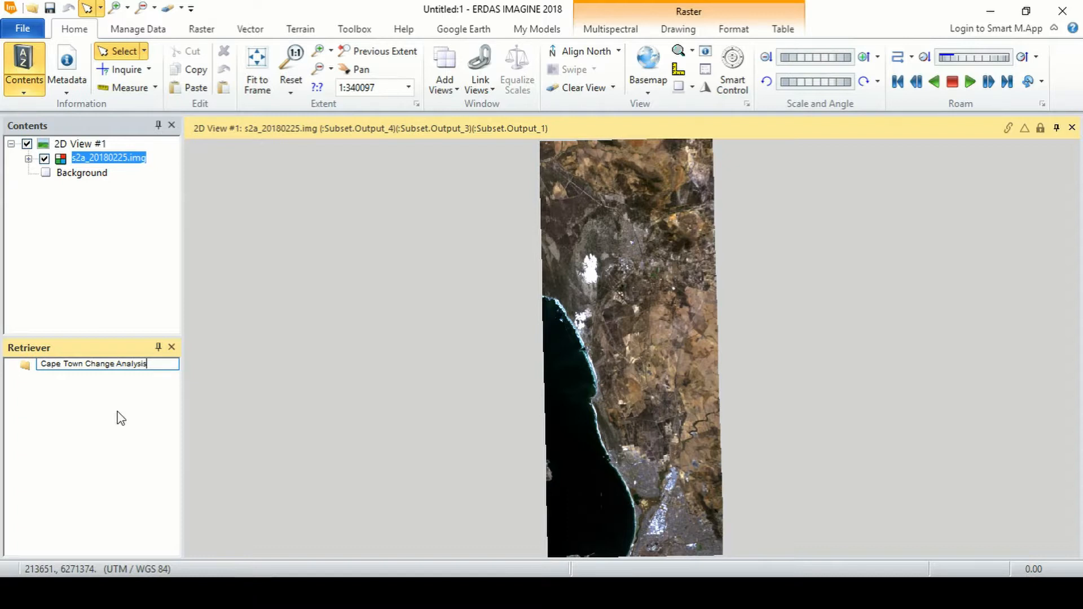
pyautogui.press('Return')
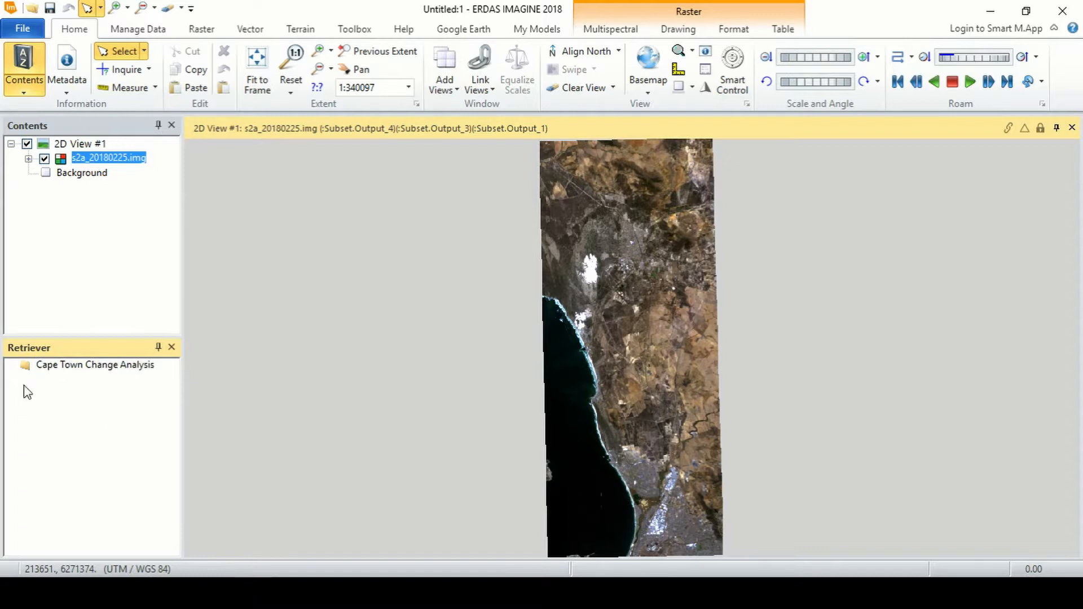
# Step: Add a group under the Cape Town Change Analysis ShoeBox and name it "Satellite Imagery"
pyautogui.rightClick(123, 368)
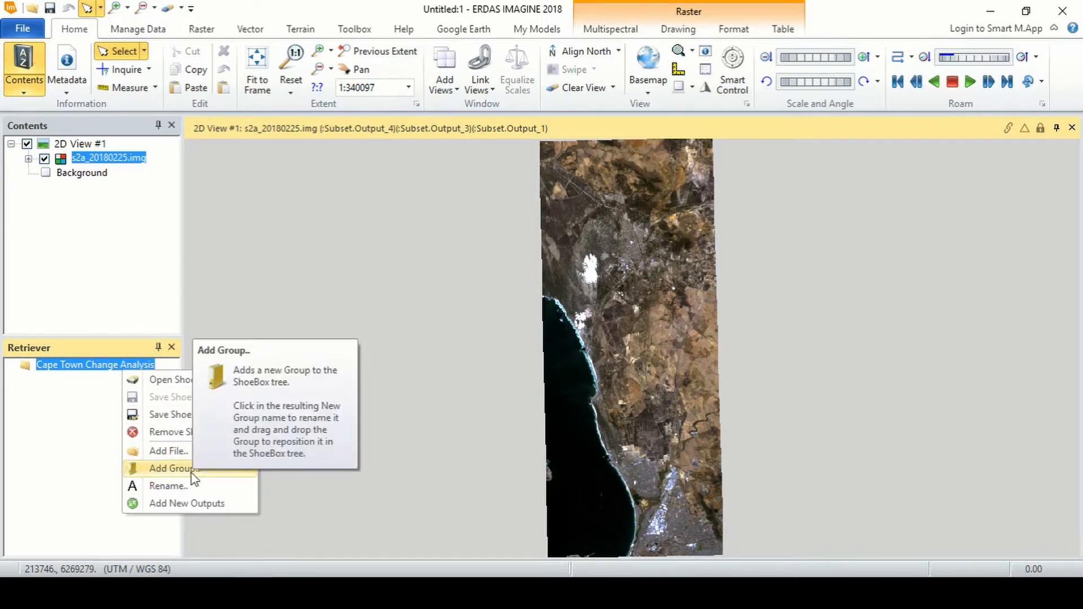
pyautogui.click(193, 469)
pyautogui.click(11, 365)
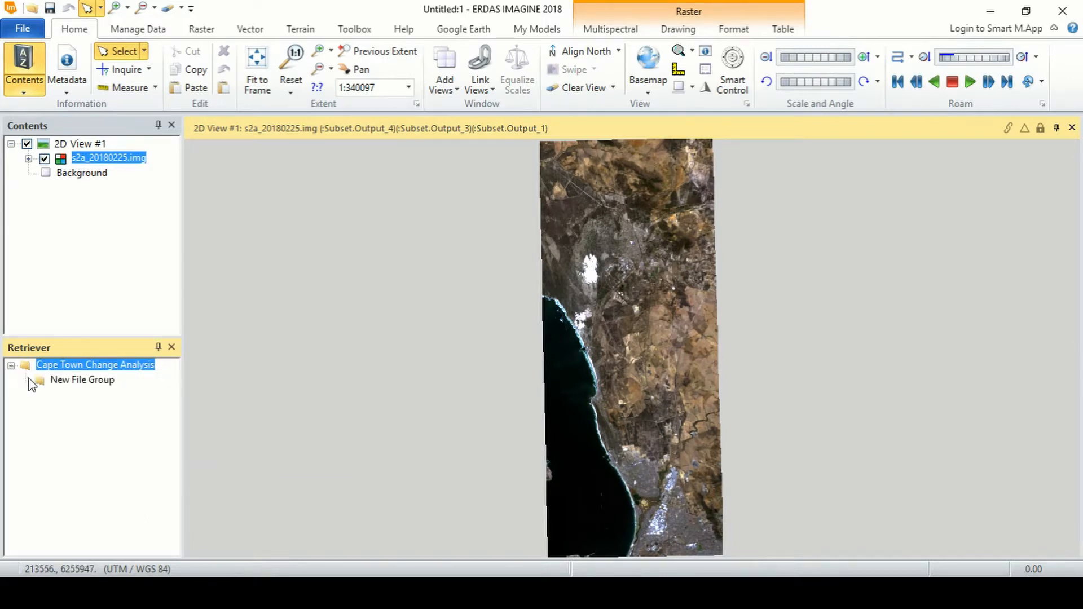
pyautogui.click(80, 381)
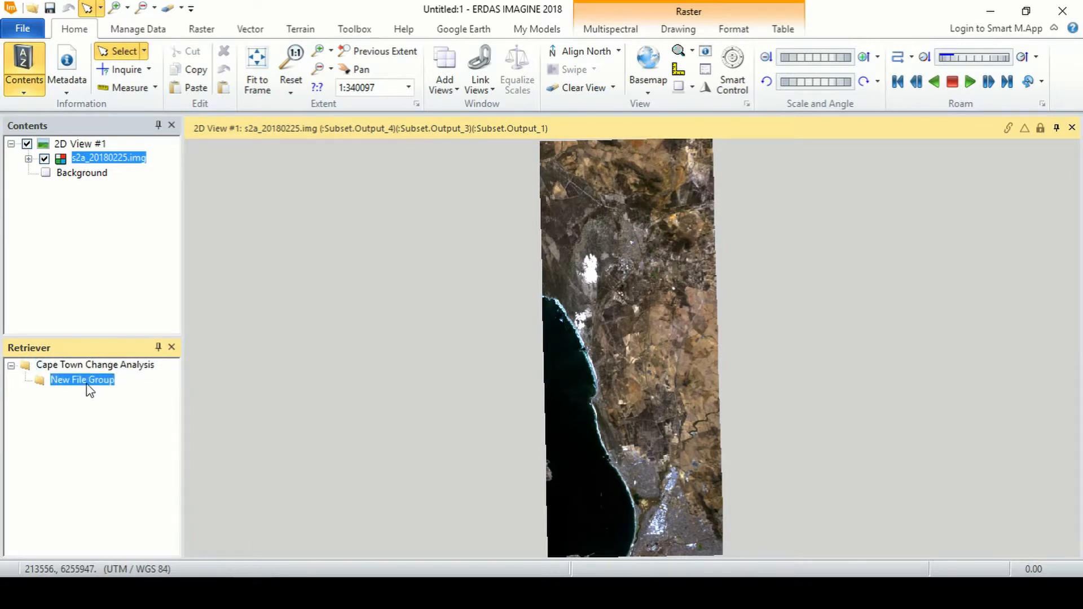
pyautogui.click(87, 384)
pyautogui.write('Satellite Imagery')
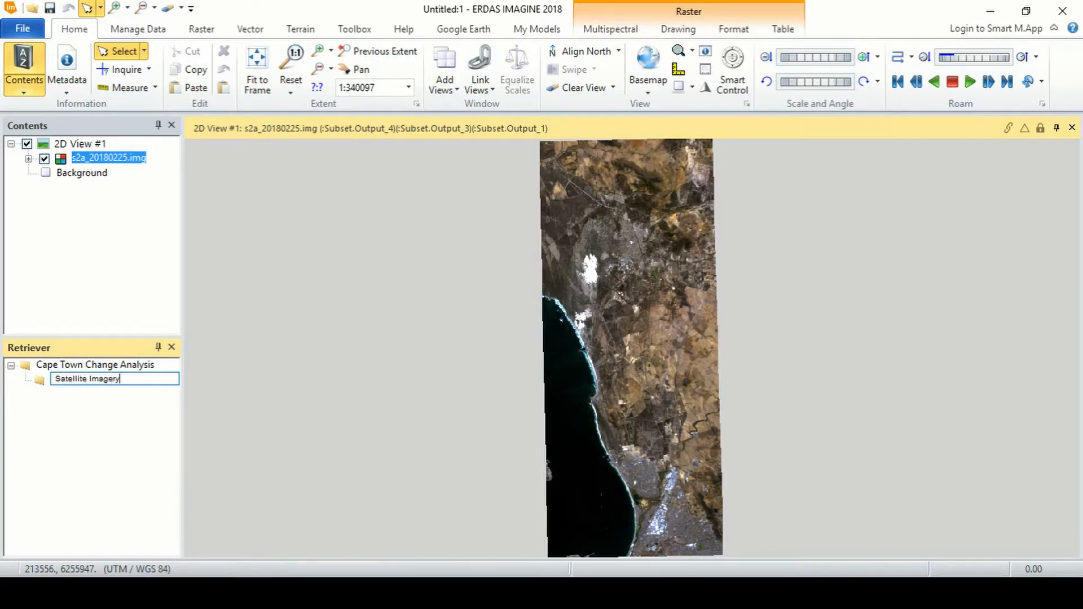
pyautogui.click(139, 430)
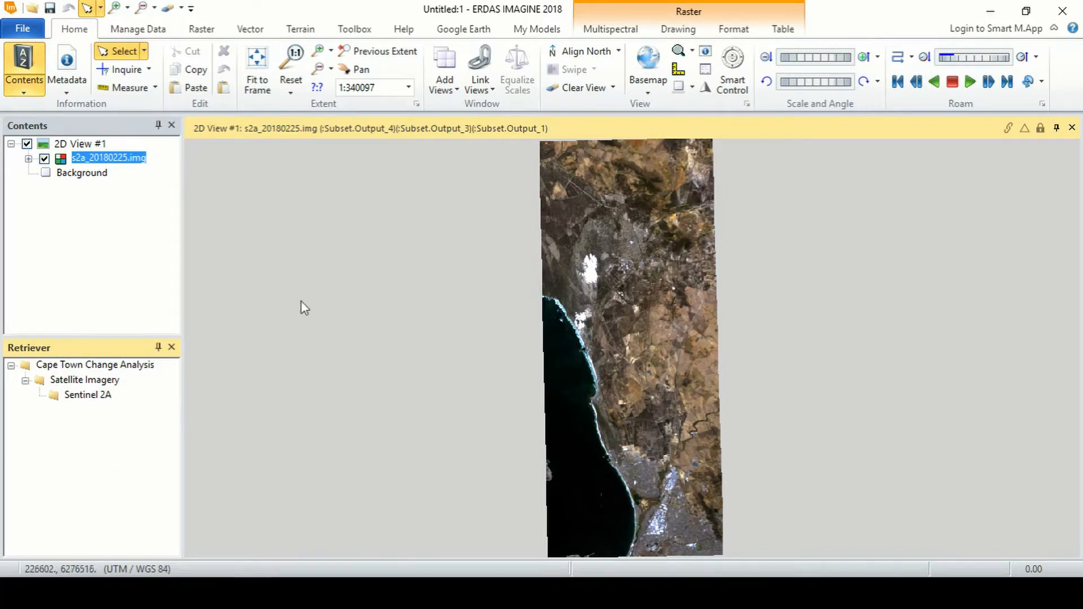
# Step: Add the loaded s2a_20180225.img layer to the Sentinel 2A group and expand the group
pyautogui.click(442, 296)
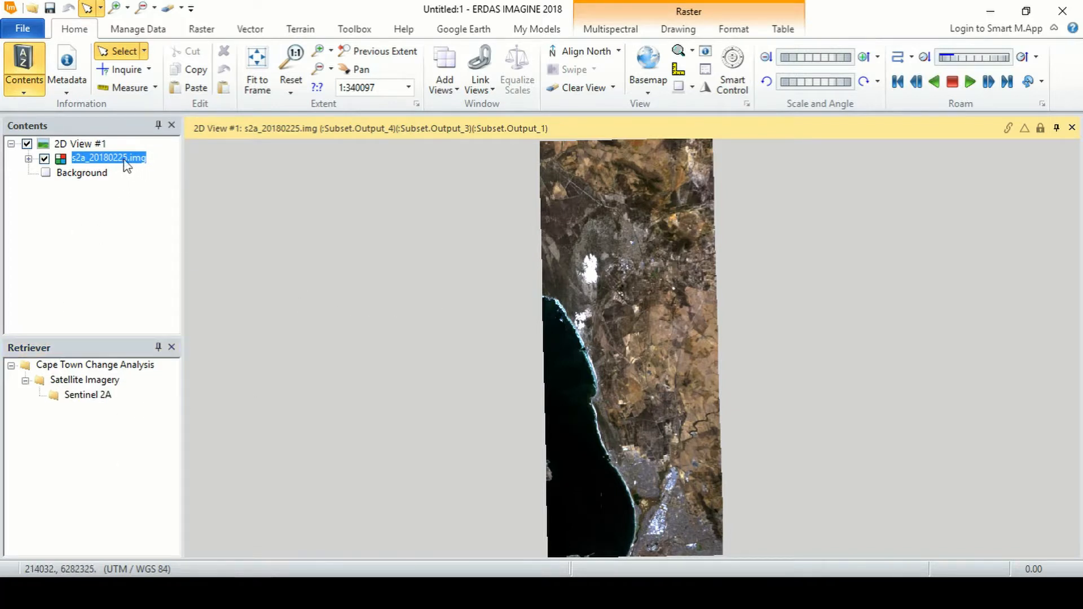
pyautogui.click(81, 395)
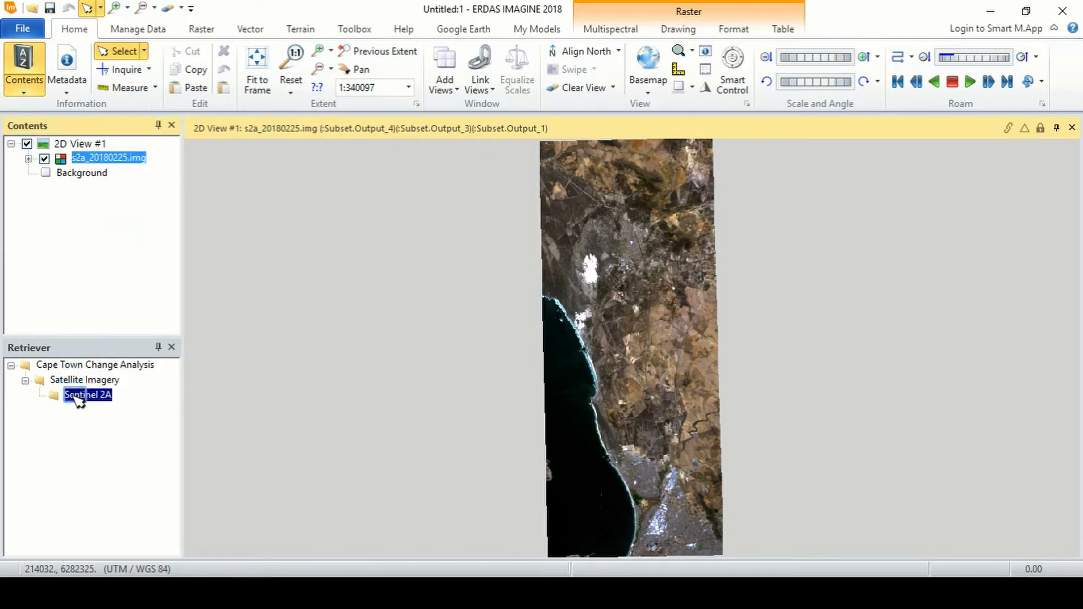
pyautogui.click(78, 405)
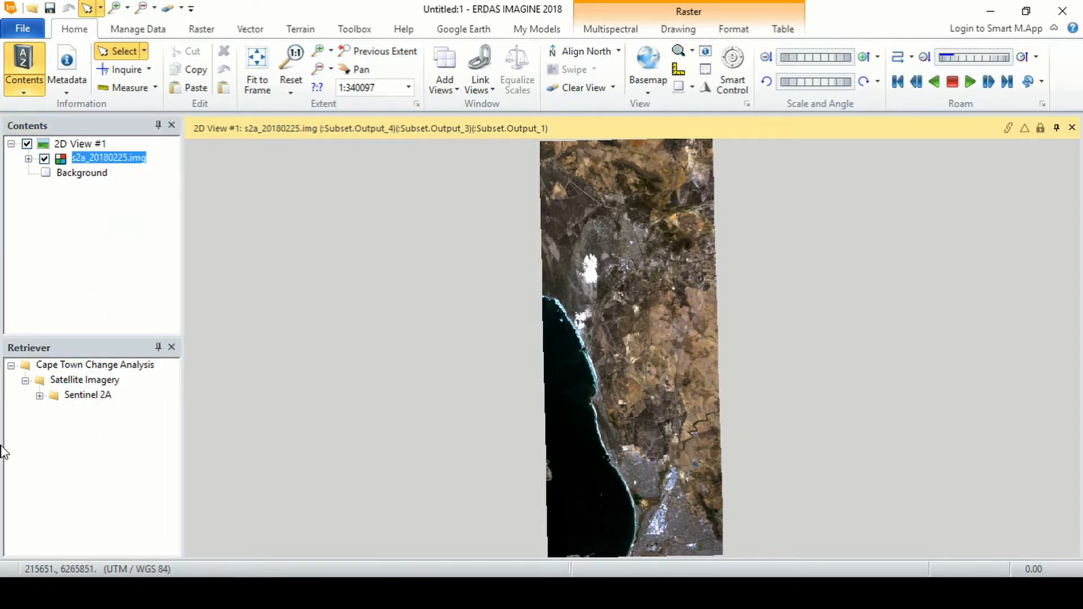
pyautogui.click(40, 396)
pyautogui.click(106, 412)
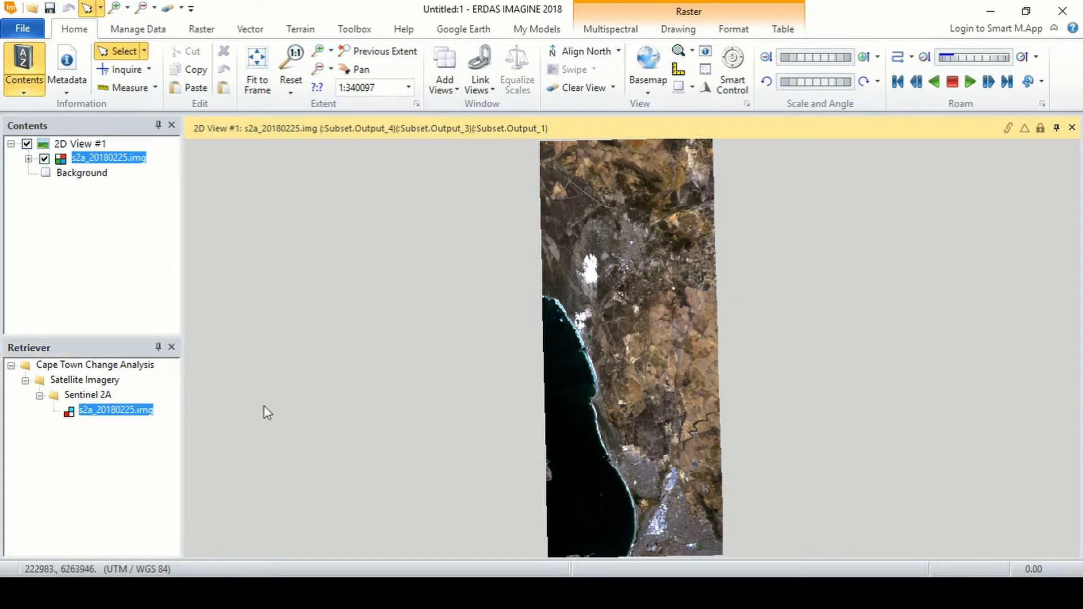
# Step: Add a Landsat TM group under Satellite Imagery, and Hydrology, Elevation and Wetlands groups directly under the ShoeBox
pyautogui.rightClick(101, 368)
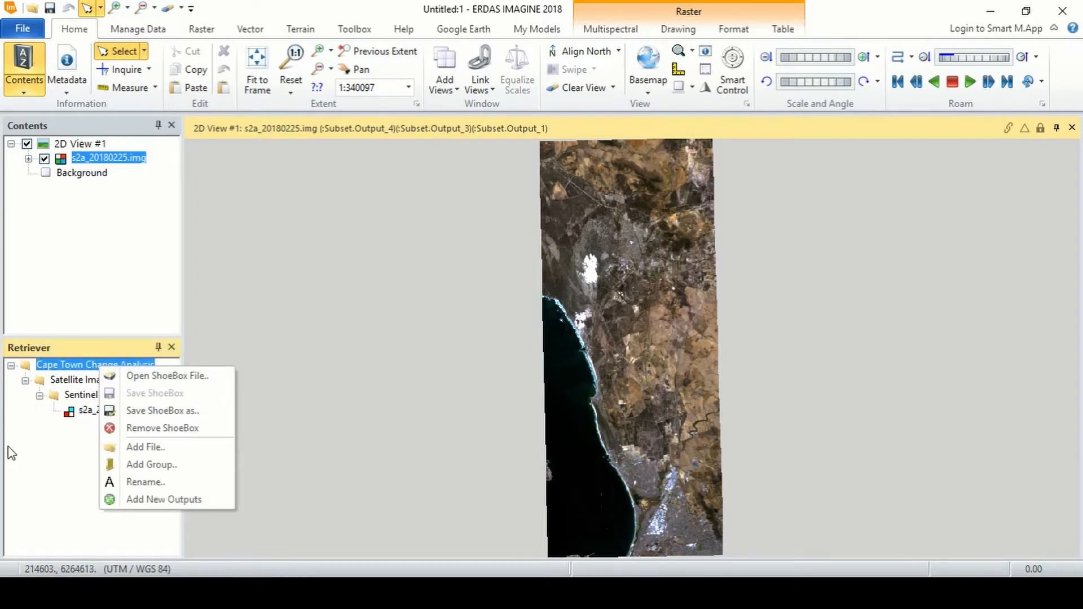
pyautogui.click(29, 455)
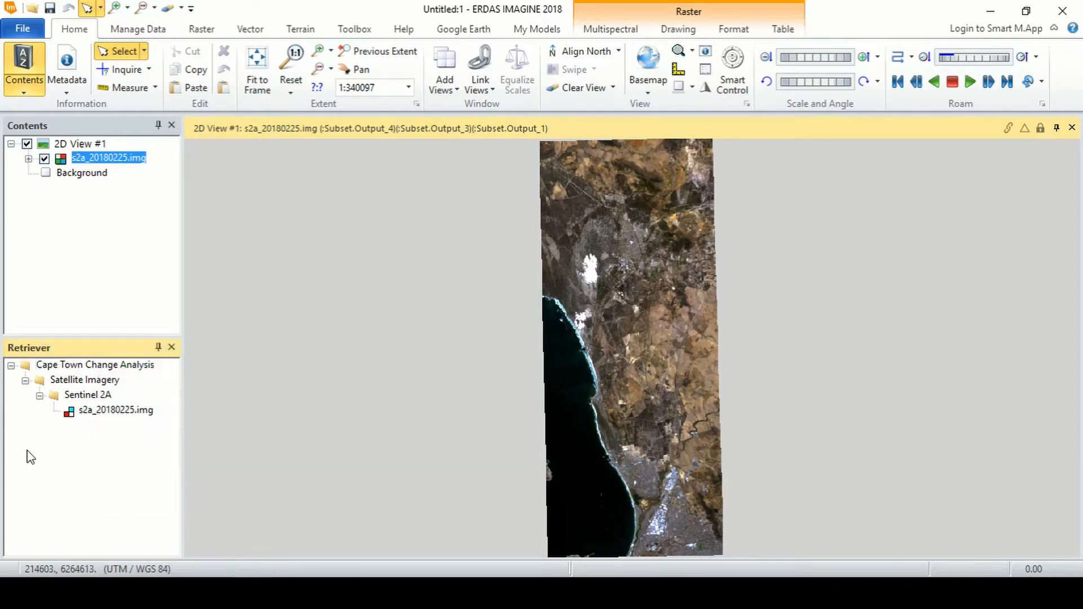
pyautogui.click(91, 384)
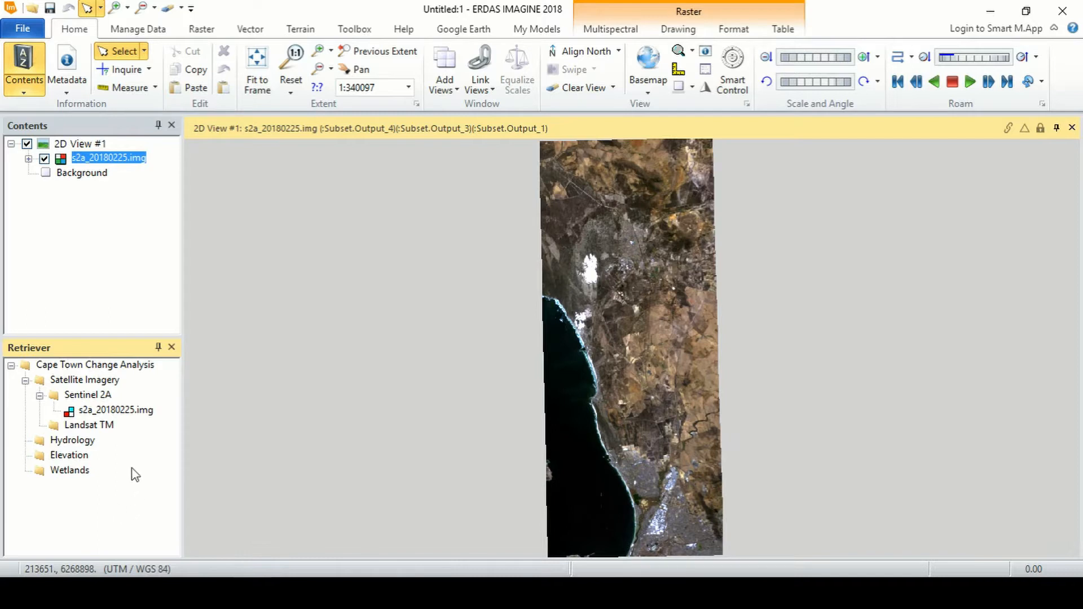
# Step: Add 30m_dem.img, the three l8_capetown_20180114 images, s2a_20180317.img and s2a_20180322.img to the Cape Town Change Analysis ShoeBox
pyautogui.rightClick(113, 367)
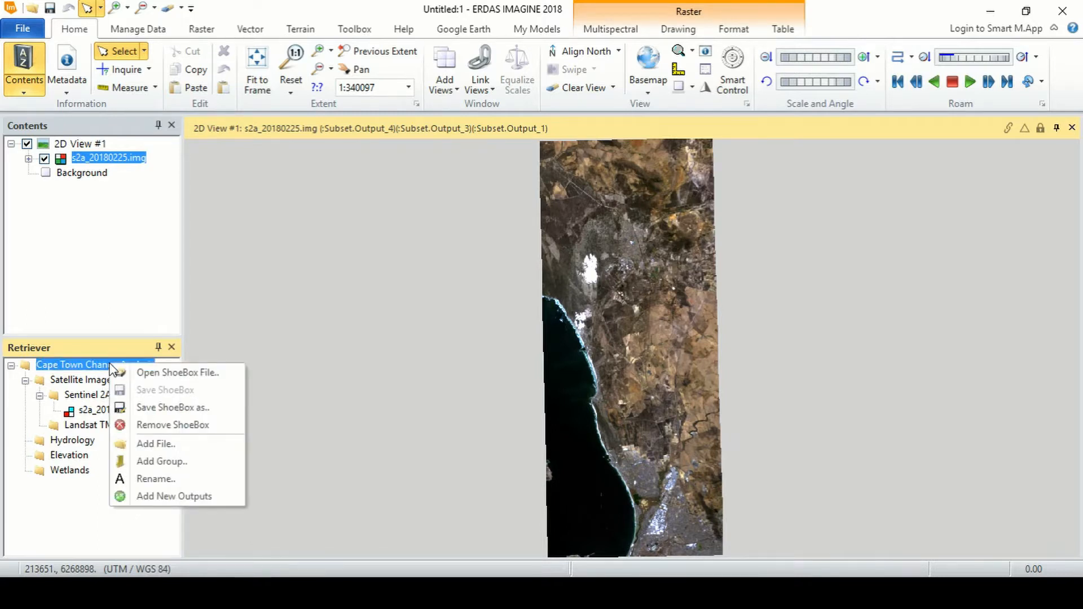
pyautogui.click(155, 443)
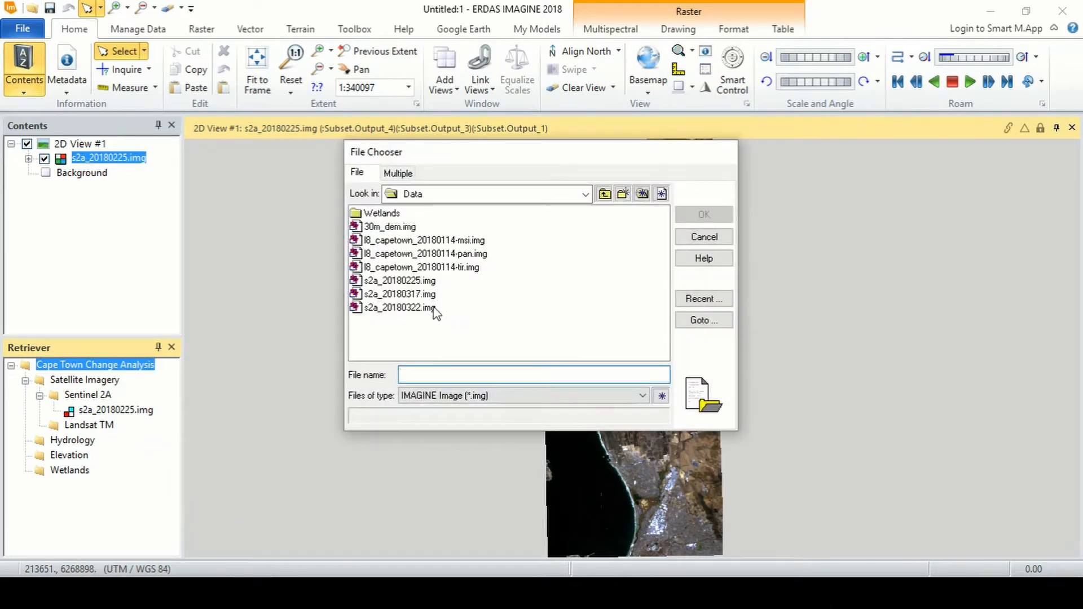
pyautogui.moveTo(442, 334); pyautogui.dragTo(391, 228)
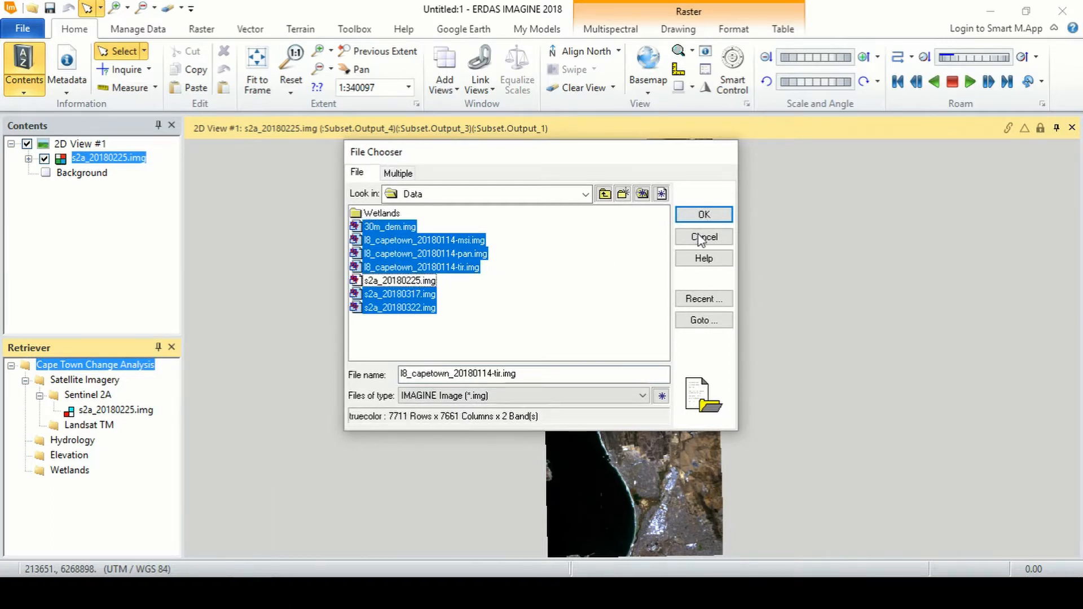
pyautogui.click(707, 217)
# Step: Sort the added images into their groups: the DEM into Elevation, the l8 images into Landsat TM and the s2a images into Sentinel 2A
pyautogui.moveTo(173, 416); pyautogui.dragTo(171, 451)
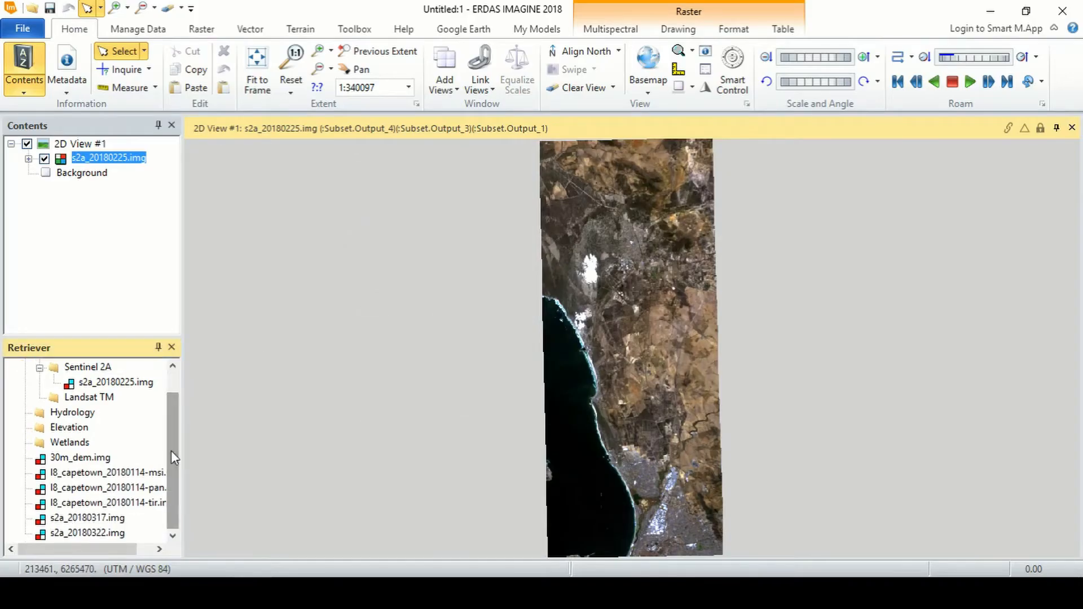
pyautogui.moveTo(72, 458); pyautogui.dragTo(90, 397)
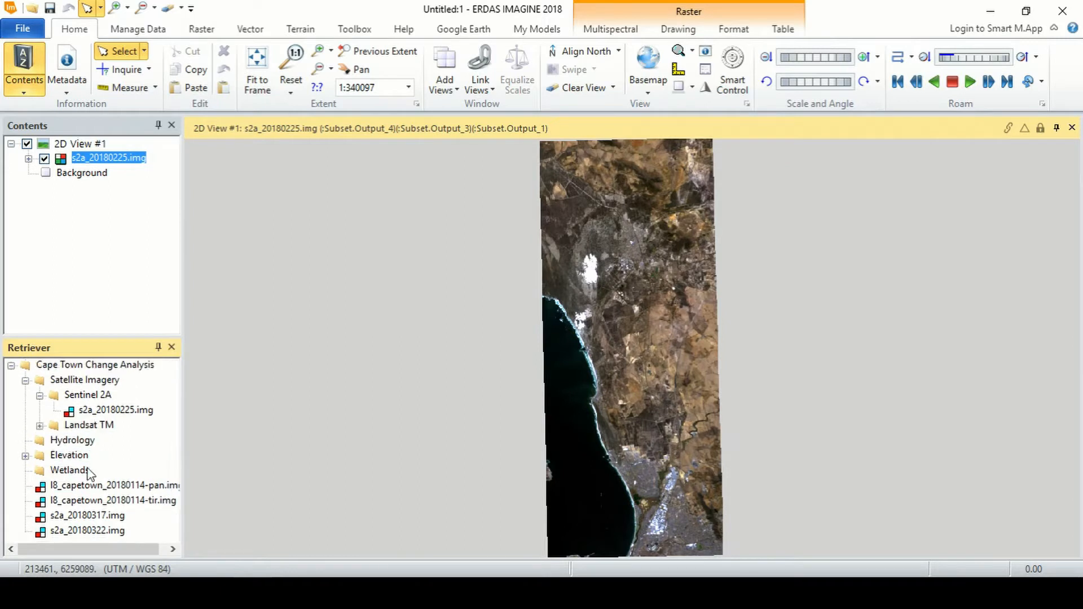
pyautogui.moveTo(91, 486); pyautogui.dragTo(92, 427)
pyautogui.moveTo(90, 485); pyautogui.dragTo(100, 443)
pyautogui.moveTo(96, 500); pyautogui.dragTo(111, 417)
pyautogui.click(39, 395)
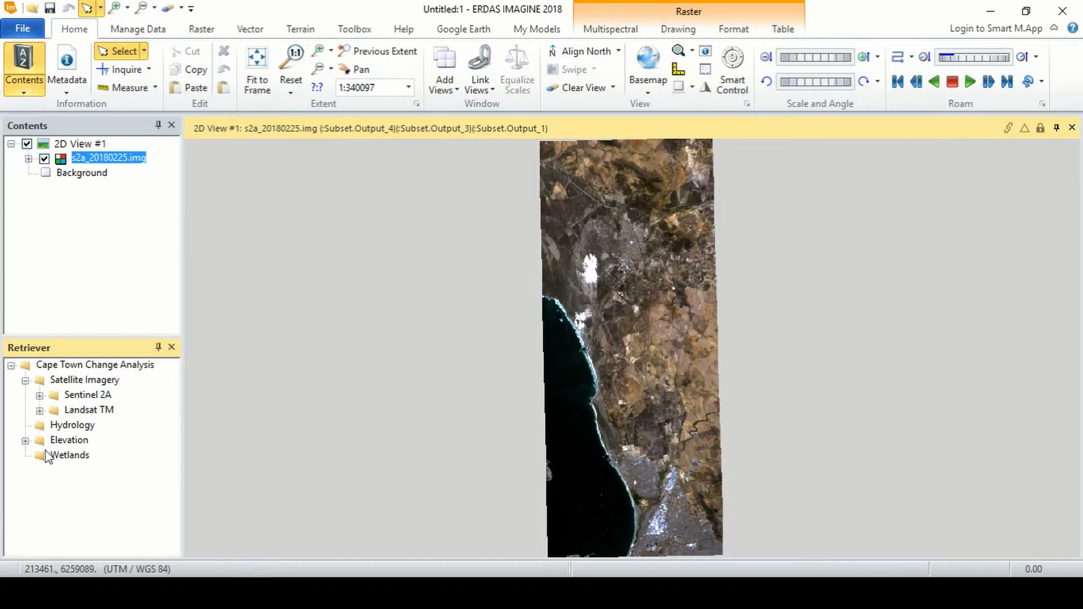
# Step: Add the wetlands.shp shapefile from the Wetlands 2015 data folder to the Wetlands group
pyautogui.click(69, 457)
pyautogui.rightClick(82, 457)
pyautogui.click(115, 390)
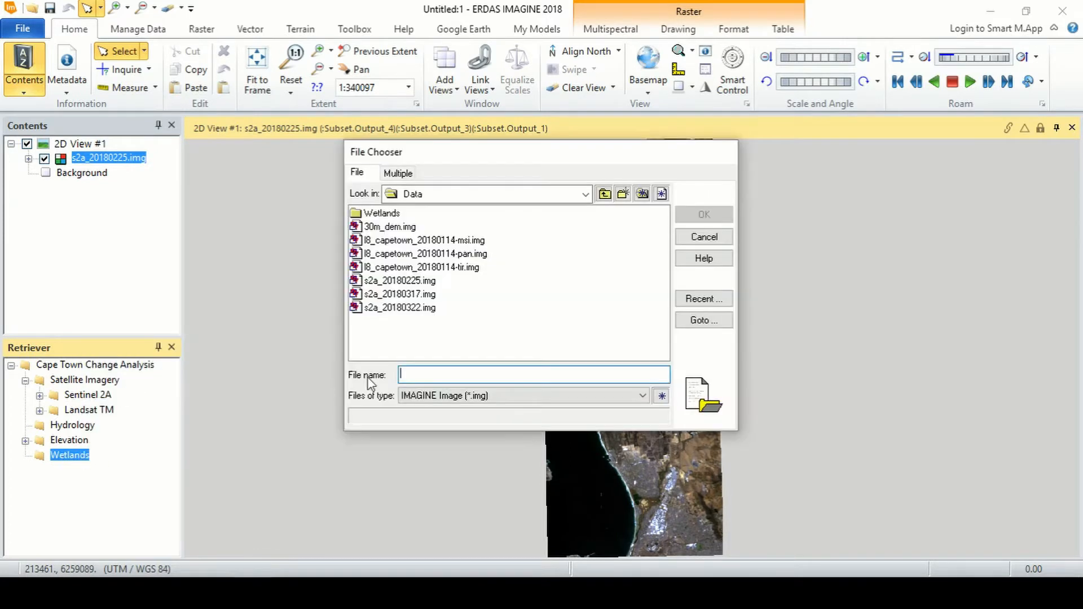
pyautogui.doubleClick(392, 211)
pyautogui.doubleClick(395, 210)
pyautogui.click(643, 395)
pyautogui.scroll(10, 508, 226)
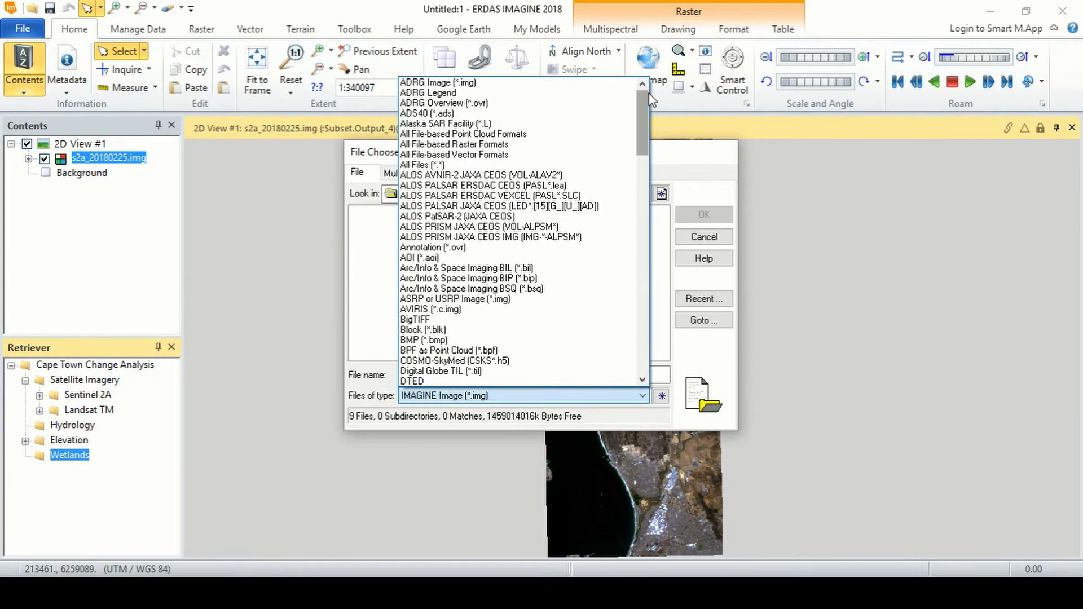
pyautogui.click(434, 145)
pyautogui.click(702, 217)
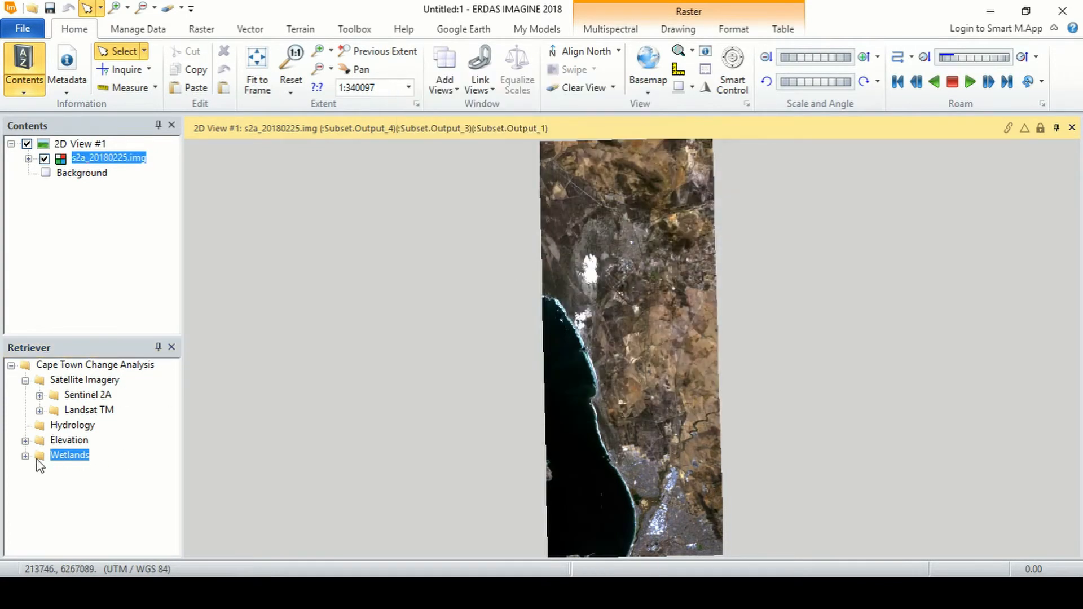
pyautogui.click(90, 471)
pyautogui.rightClick(103, 472)
pyautogui.click(69, 491)
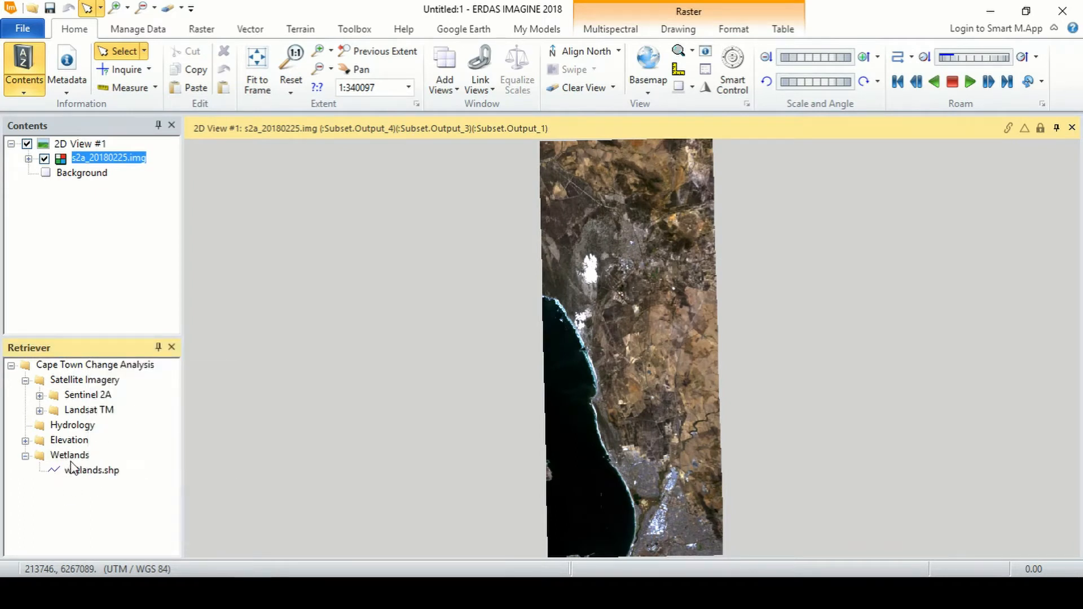
pyautogui.rightClick(69, 455)
pyautogui.click(80, 485)
pyautogui.rightClick(68, 471)
# Step: Add the shapefile SL_WTLN.shp from the Wetlands 2017 data folder to the Wetlands group
pyautogui.rightClick(69, 455)
pyautogui.click(101, 394)
pyautogui.doubleClick(373, 215)
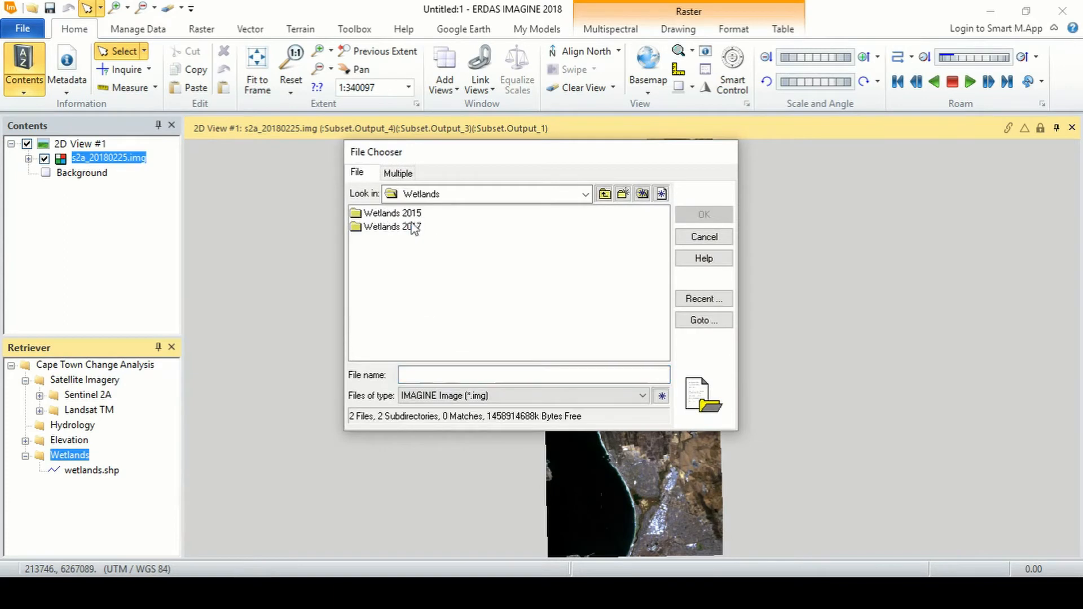
pyautogui.doubleClick(409, 224)
pyautogui.click(481, 397)
pyautogui.scroll(5, 531, 226)
pyautogui.click(530, 136)
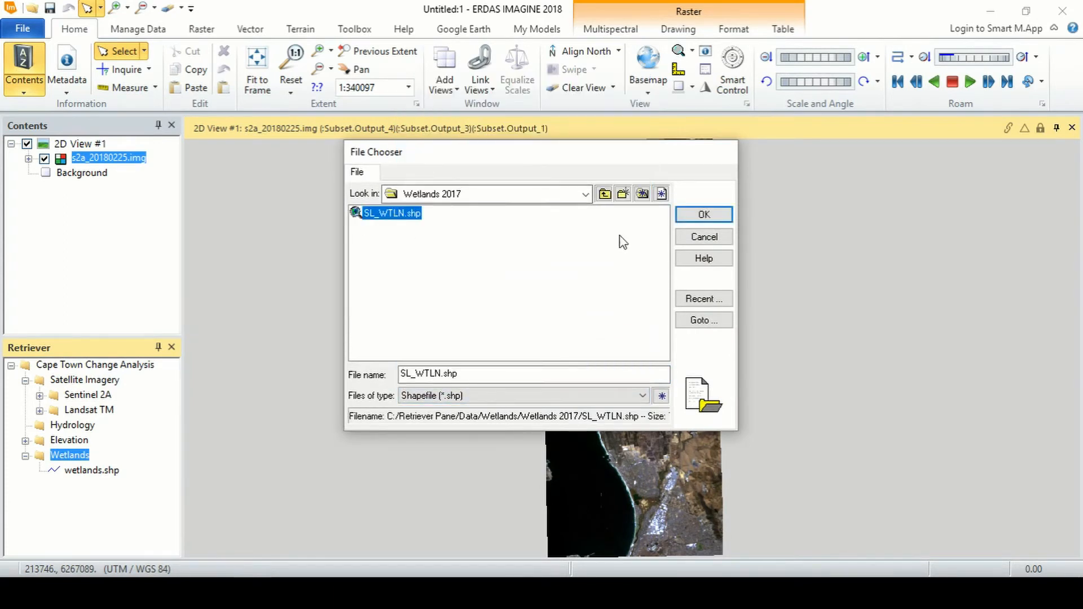
pyautogui.click(703, 215)
# Step: Add a 2015 group under Wetlands and move wetlands.shp into it
pyautogui.rightClick(80, 458)
pyautogui.click(128, 415)
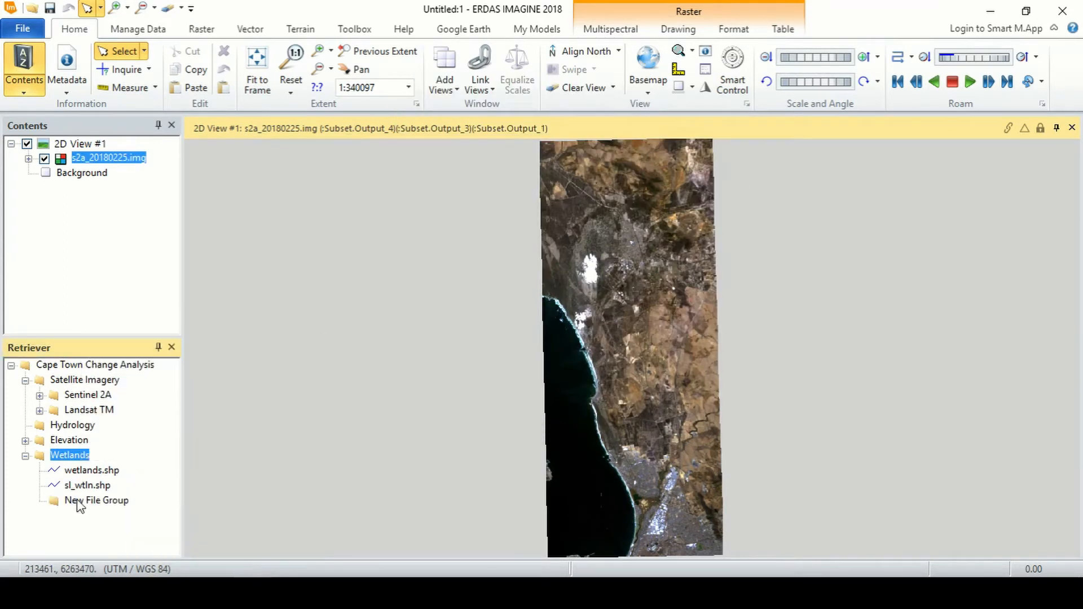
pyautogui.write('2015')
pyautogui.press('Return')
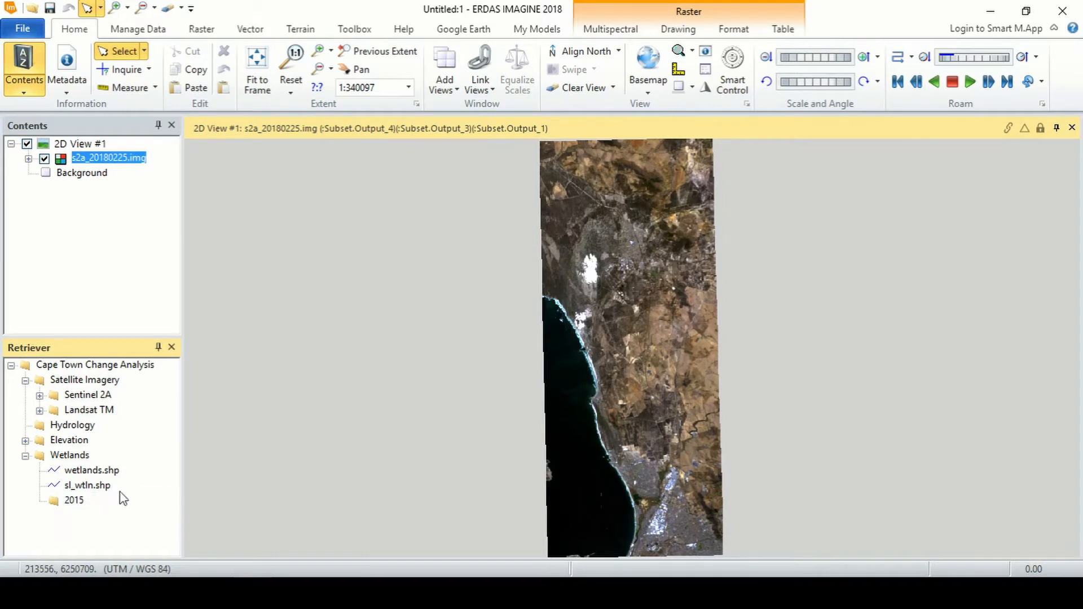
pyautogui.moveTo(87, 471); pyautogui.dragTo(71, 501)
# Step: Add a 2017 group under Wetlands, move sl_wtln.shp into it and collapse the Wetlands group
pyautogui.rightClick(76, 455)
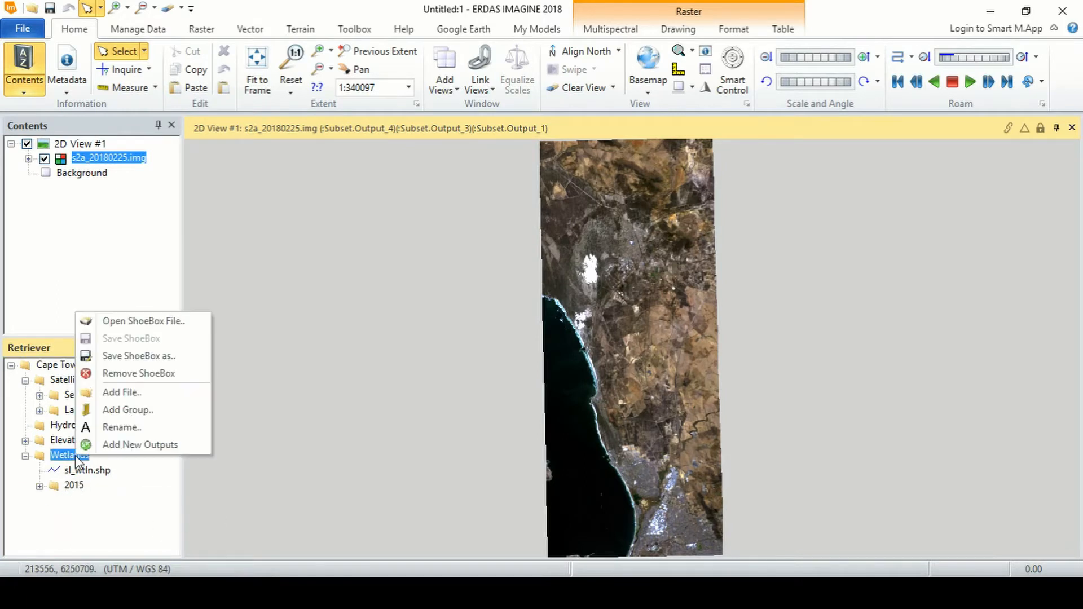
pyautogui.click(121, 409)
pyautogui.click(116, 501)
pyautogui.write('2017')
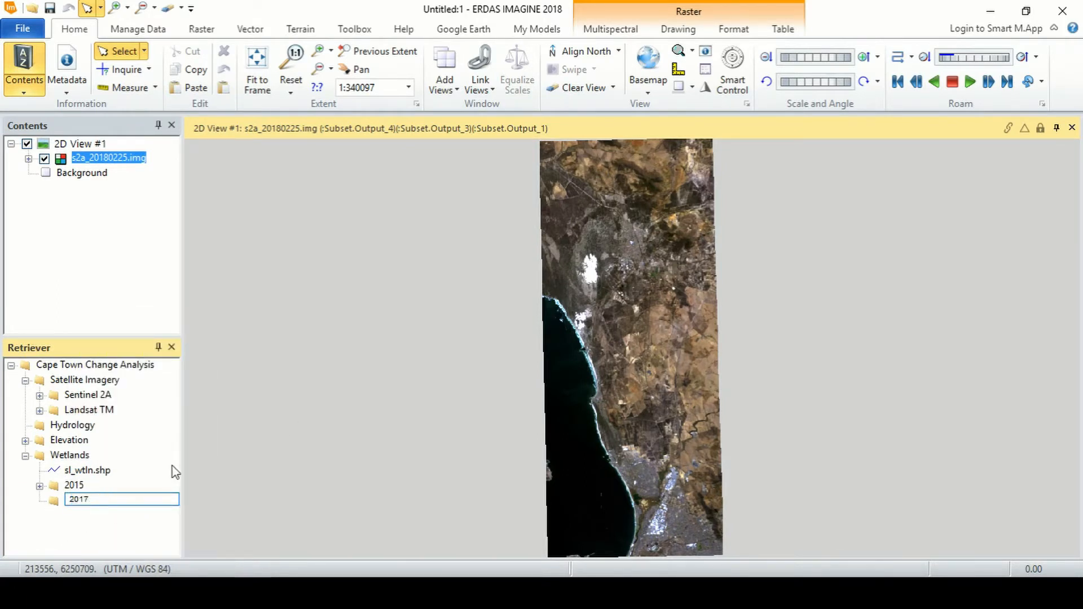
pyautogui.press('Return')
pyautogui.moveTo(89, 471); pyautogui.dragTo(97, 502)
pyautogui.click(24, 456)
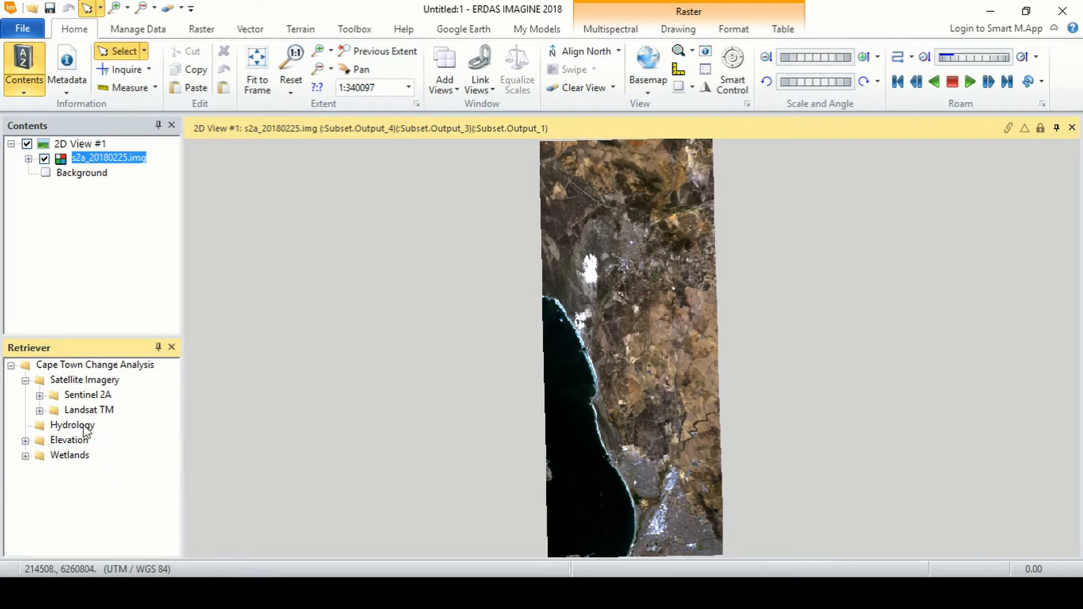
# Step: Add the first shapefile in the Data folder to the Hydrology group
pyautogui.rightClick(79, 425)
pyautogui.click(135, 503)
pyautogui.click(525, 395)
pyautogui.press('s')
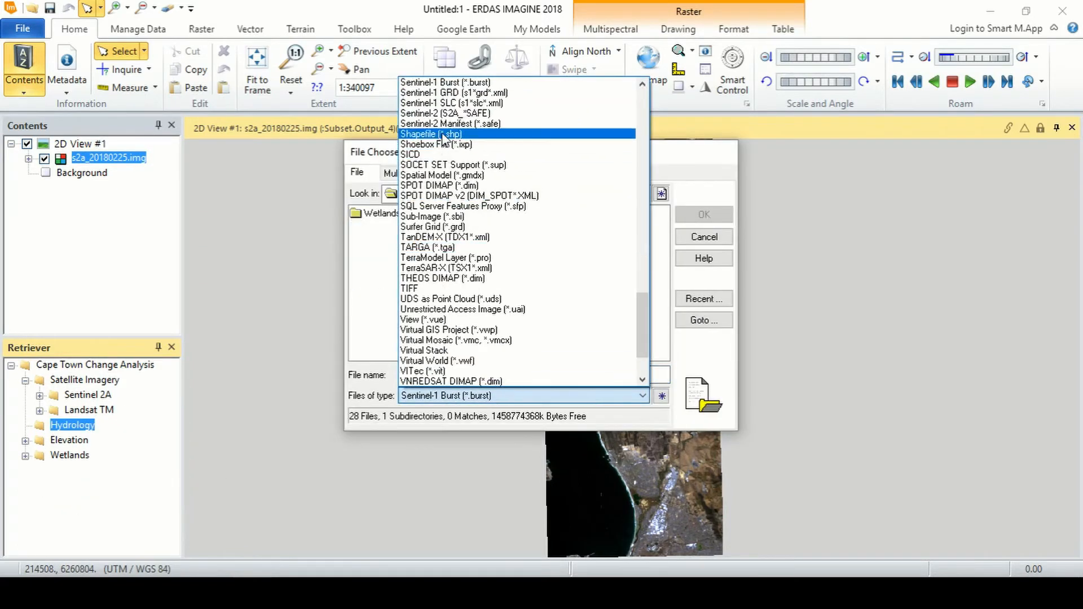
pyautogui.click(430, 133)
pyautogui.click(418, 227)
pyautogui.click(703, 215)
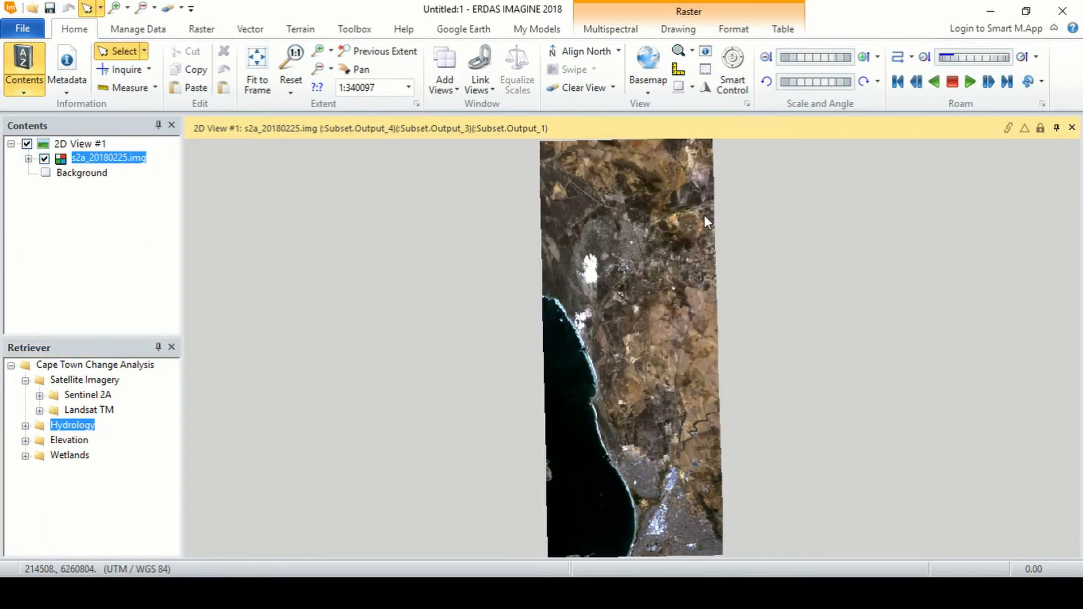
pyautogui.click(25, 425)
# Step: Display 30m_dem.img from the Elevation group in the 2D view, fitted to the frame, with s2a_20180225.img layered above it
pyautogui.click(25, 441)
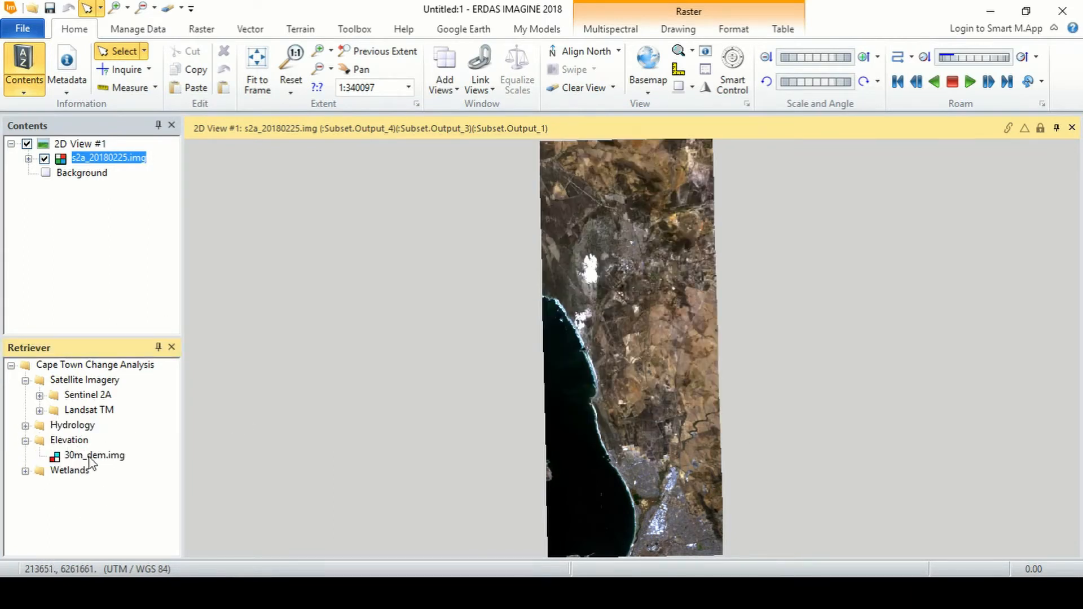
pyautogui.moveTo(93, 455); pyautogui.dragTo(415, 303)
pyautogui.rightClick(414, 307)
pyautogui.click(445, 366)
pyautogui.moveTo(107, 172); pyautogui.dragTo(107, 154)
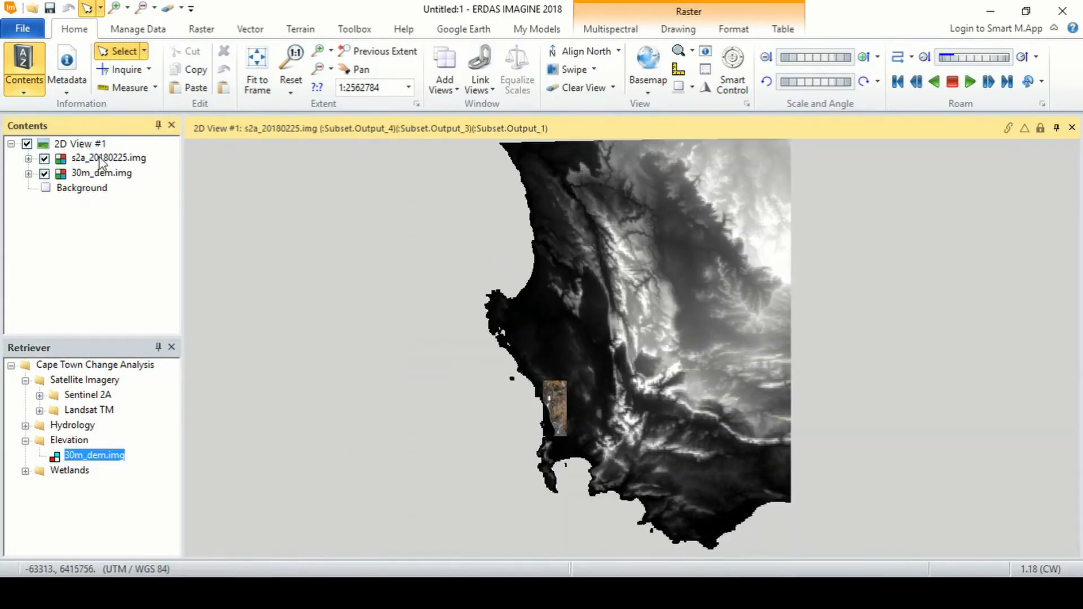
pyautogui.scroll(3, 559, 425)
pyautogui.click(25, 440)
# Step: Turn on the collection of new output files for the Cape Town Change Analysis ShoeBox
pyautogui.rightClick(140, 372)
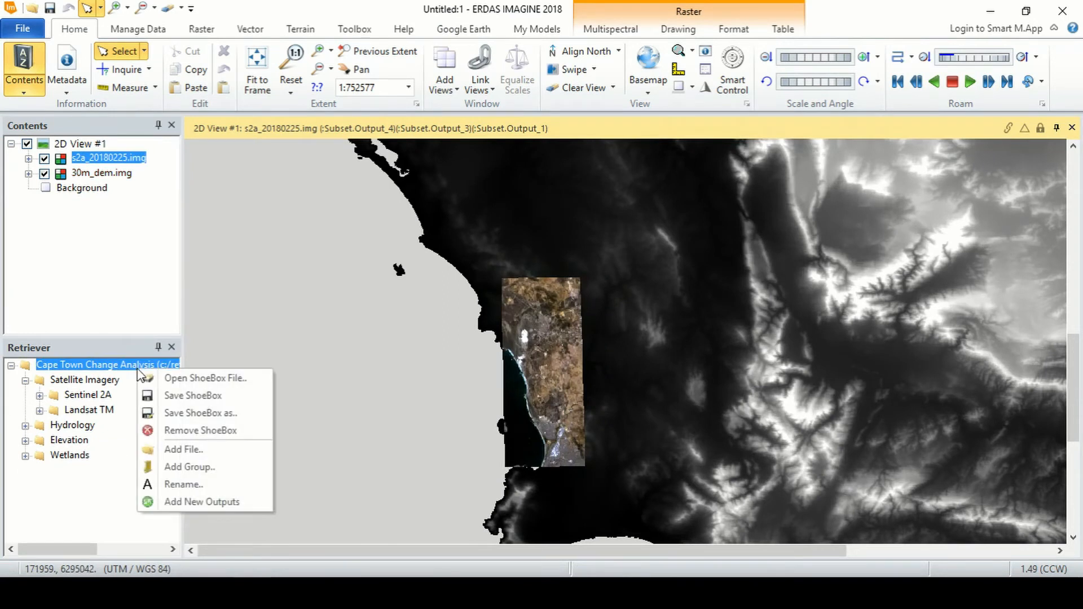
pyautogui.click(202, 502)
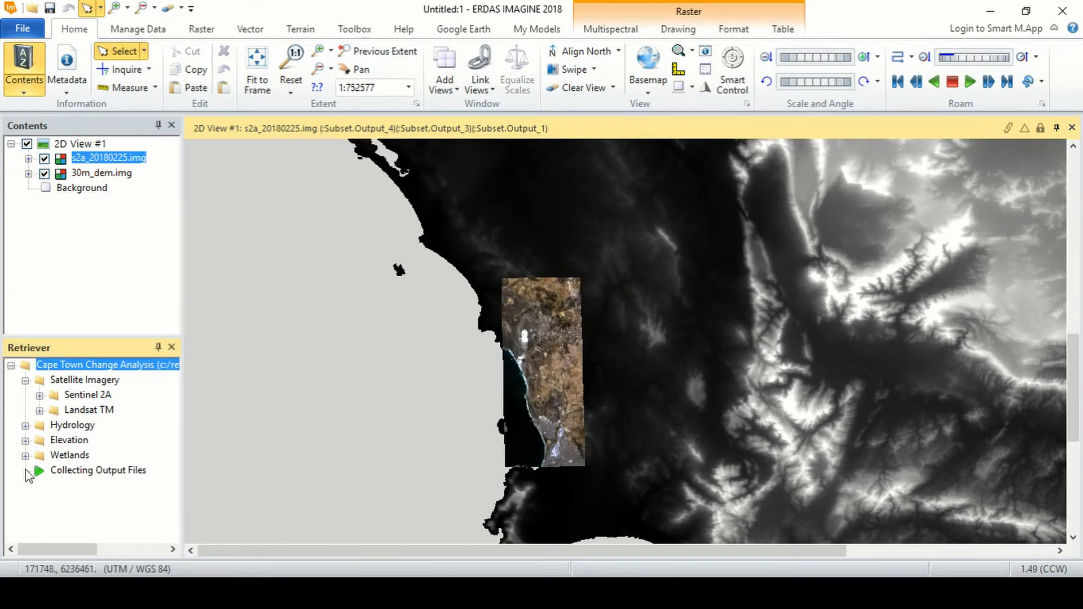
pyautogui.click(121, 475)
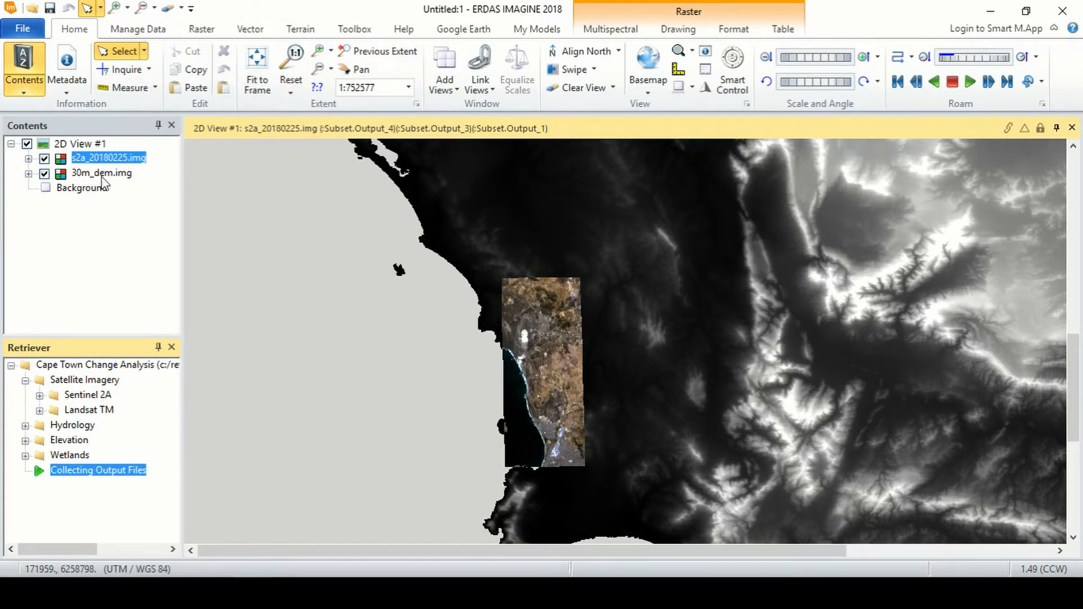
pyautogui.rightClick(102, 175)
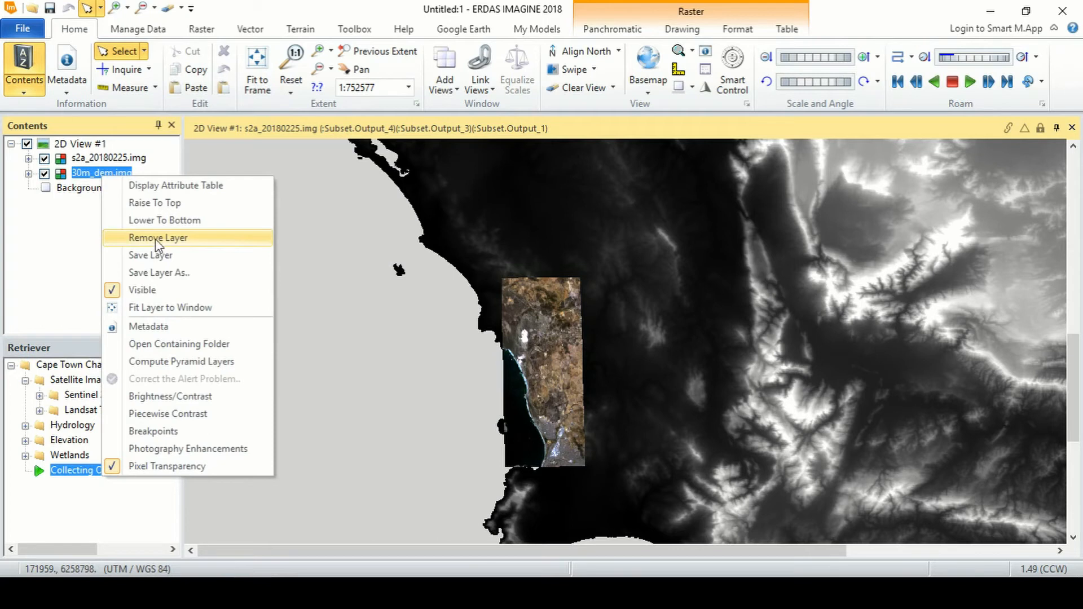
# Step: Save the Cape Town Change Analysis ShoeBox as a Shoebox File named CapeTown in the outputs folder
pyautogui.click(96, 365)
pyautogui.rightClick(100, 372)
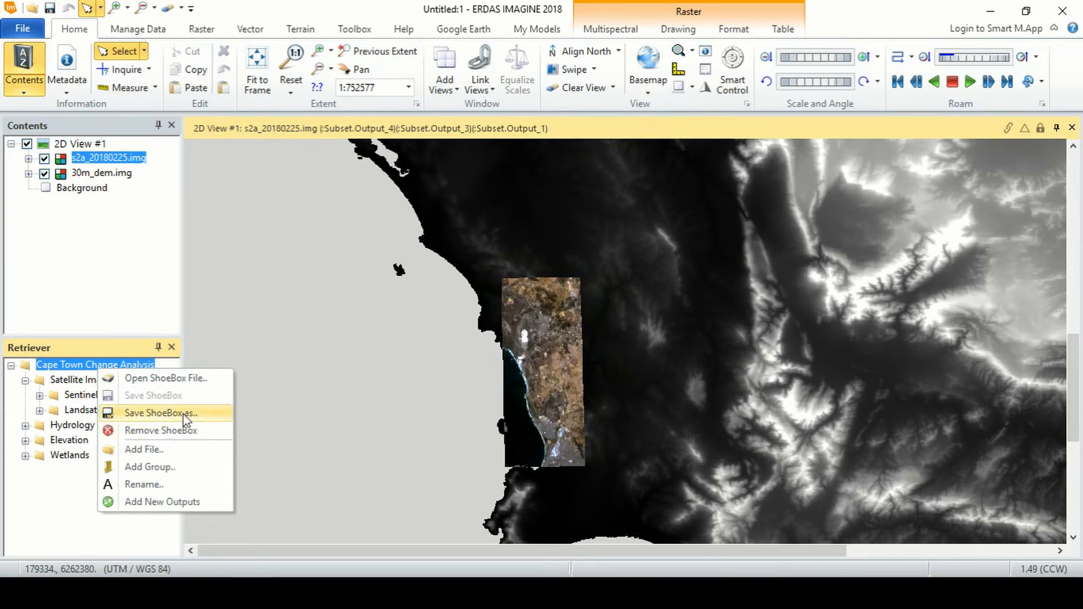
pyautogui.click(161, 413)
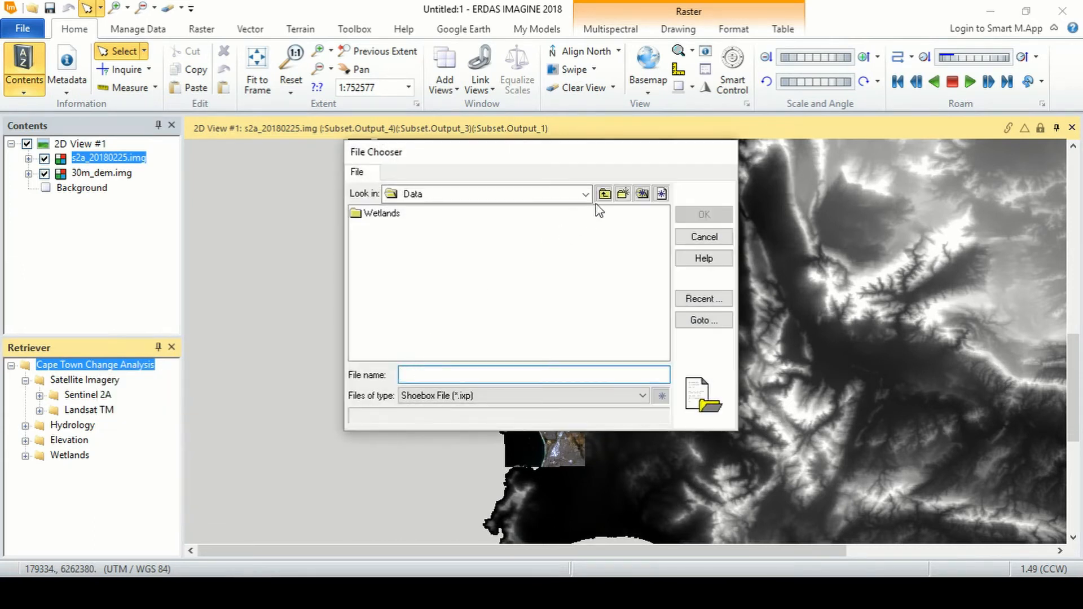
pyautogui.click(604, 194)
pyautogui.doubleClick(389, 224)
pyautogui.write('CapeTown')
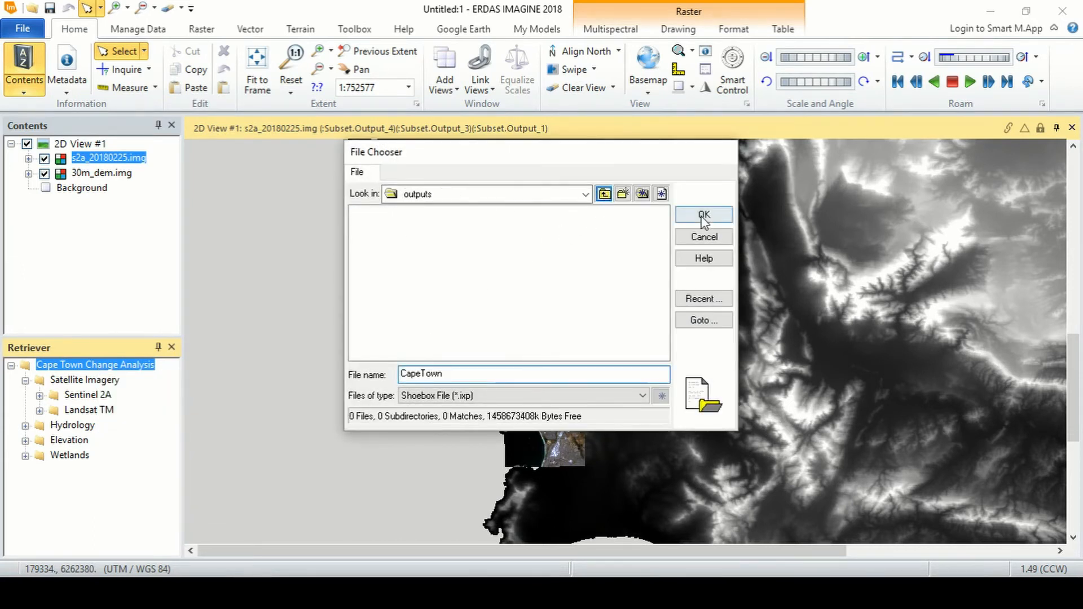
pyautogui.click(703, 215)
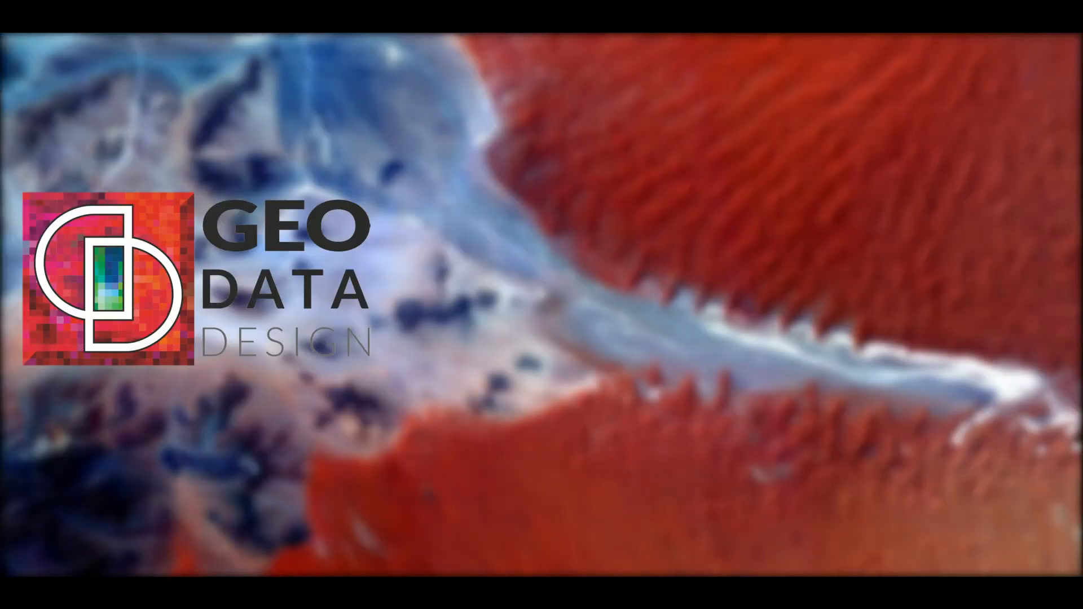